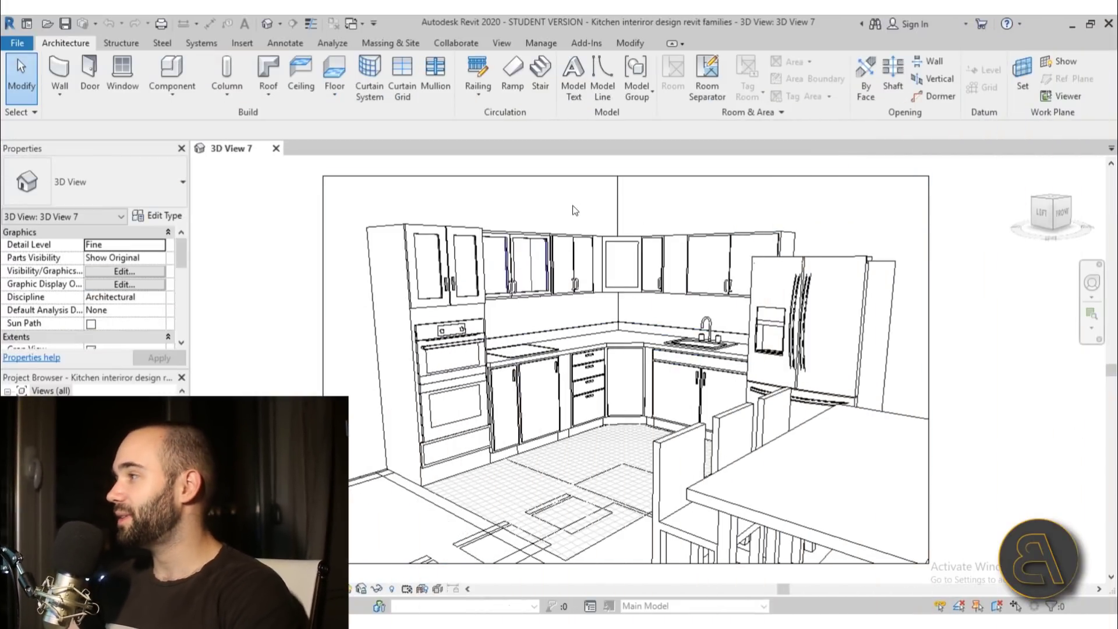
{"action": "middle_click_drag", "start_coordinate": [541, 225], "coordinate": [487, 227]}
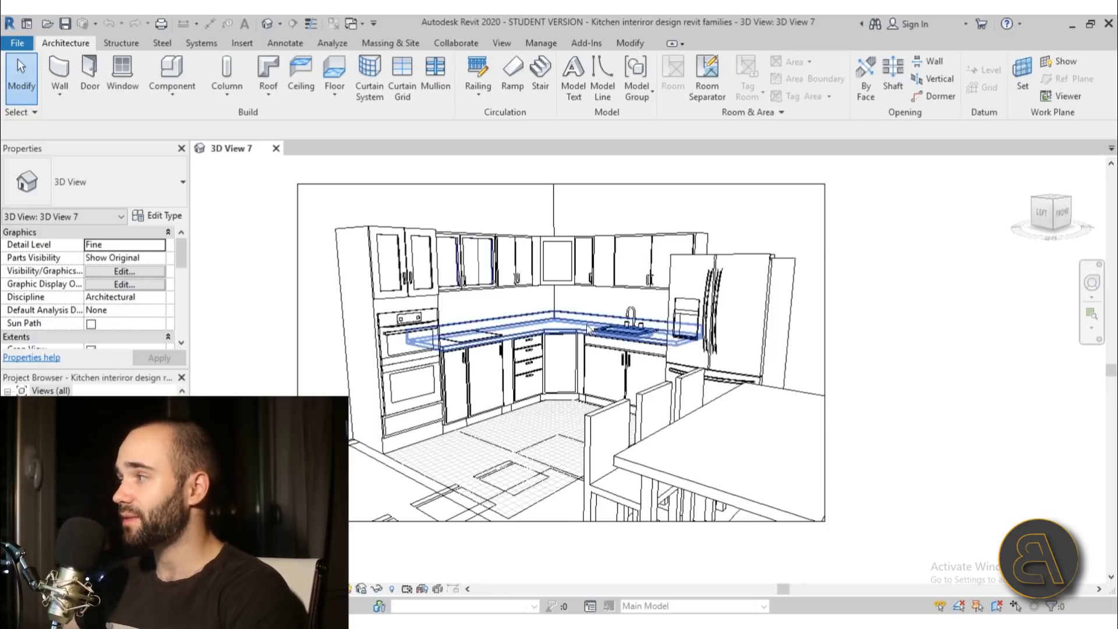
{"action": "scroll", "coordinate": [625, 313], "scroll_direction": "up", "scroll_amount": 2}
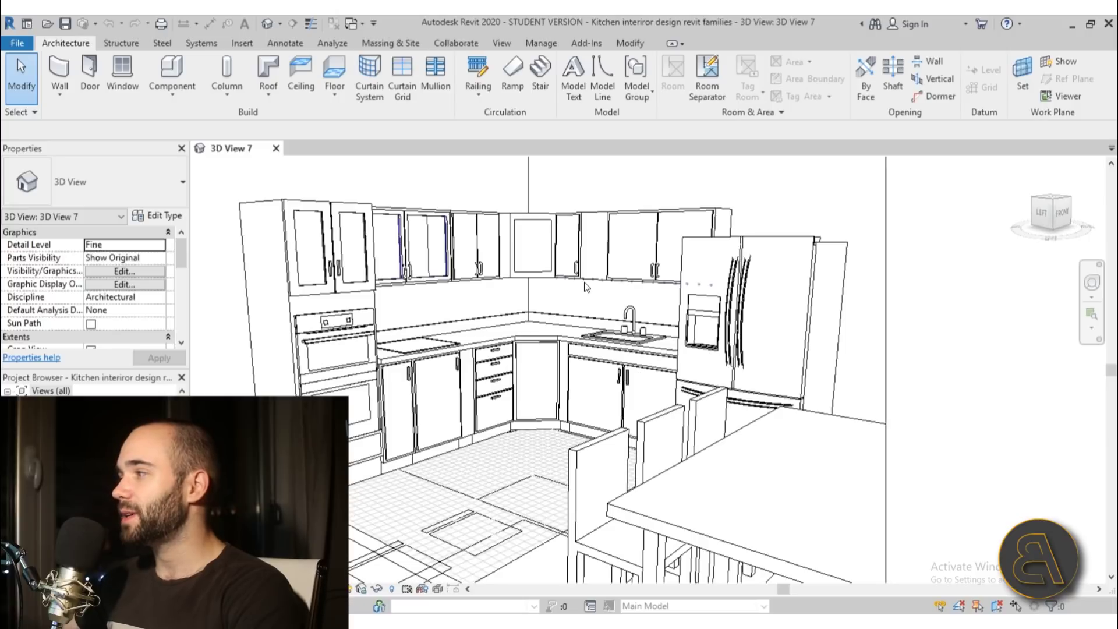
{"action": "scroll", "coordinate": [594, 313], "scroll_direction": "down", "scroll_amount": 2}
{"action": "scroll", "coordinate": [609, 300], "scroll_direction": "up", "scroll_amount": 1}
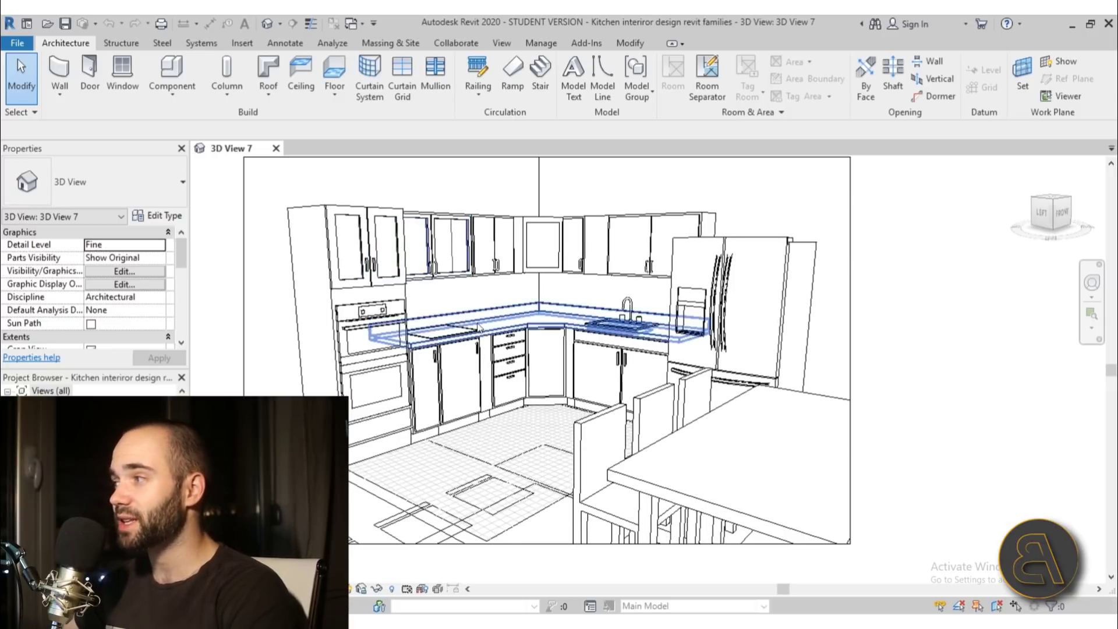
{"action": "scroll", "coordinate": [409, 309], "scroll_direction": "up", "scroll_amount": 2}
{"action": "scroll", "coordinate": [412, 303], "scroll_direction": "down", "scroll_amount": 2}
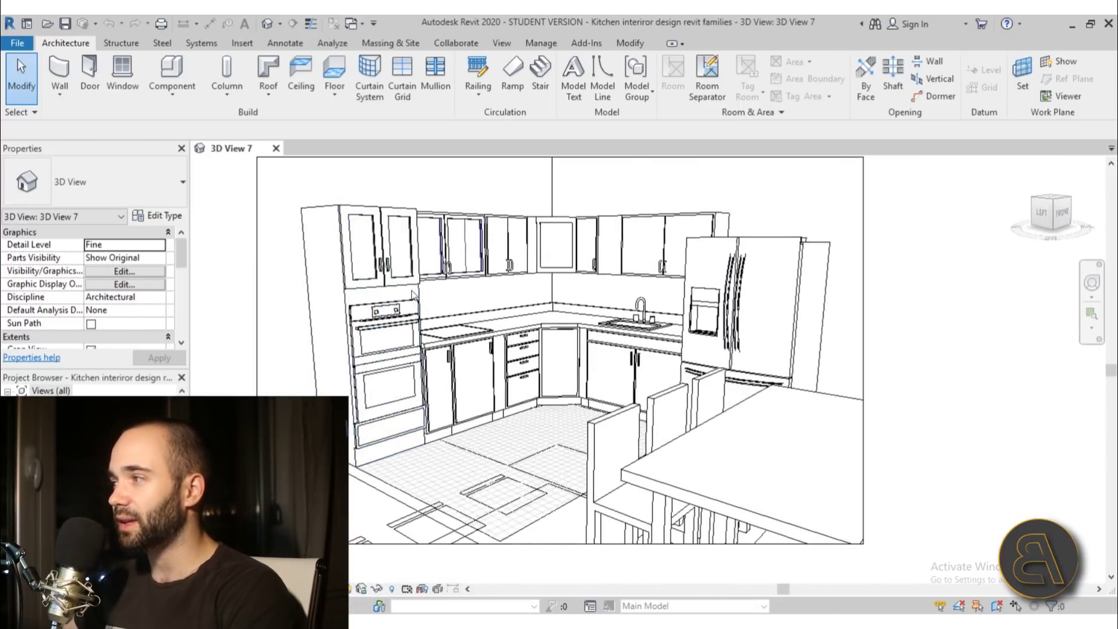
- Inspect the tall cabinet, its built-in oven and the wine cellar unit below it in the kitchen 3D view
{"action": "left_click", "coordinate": [415, 295]}
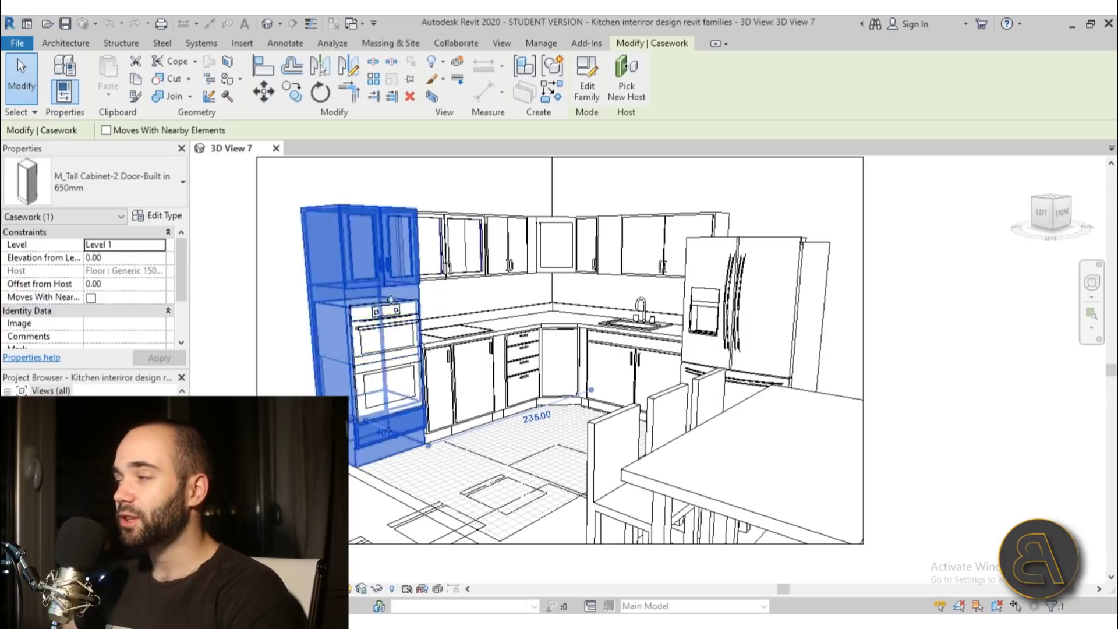
{"action": "scroll", "coordinate": [408, 320], "scroll_direction": "up", "scroll_amount": 3}
{"action": "key", "text": "Escape"}
{"action": "left_click", "coordinate": [390, 328]}
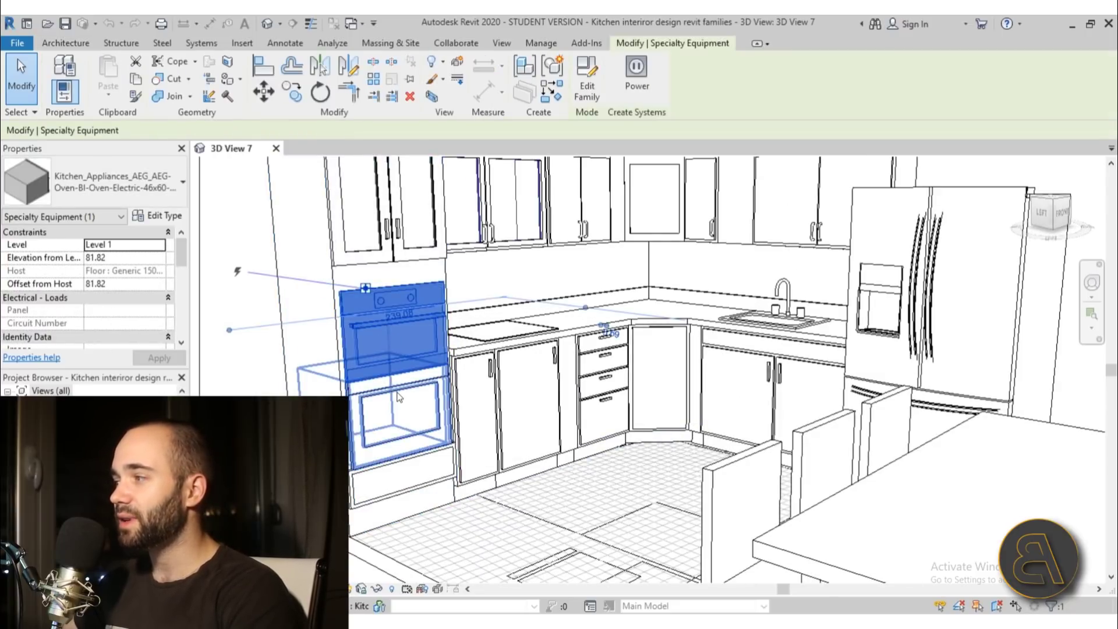
{"action": "left_click", "coordinate": [395, 394]}
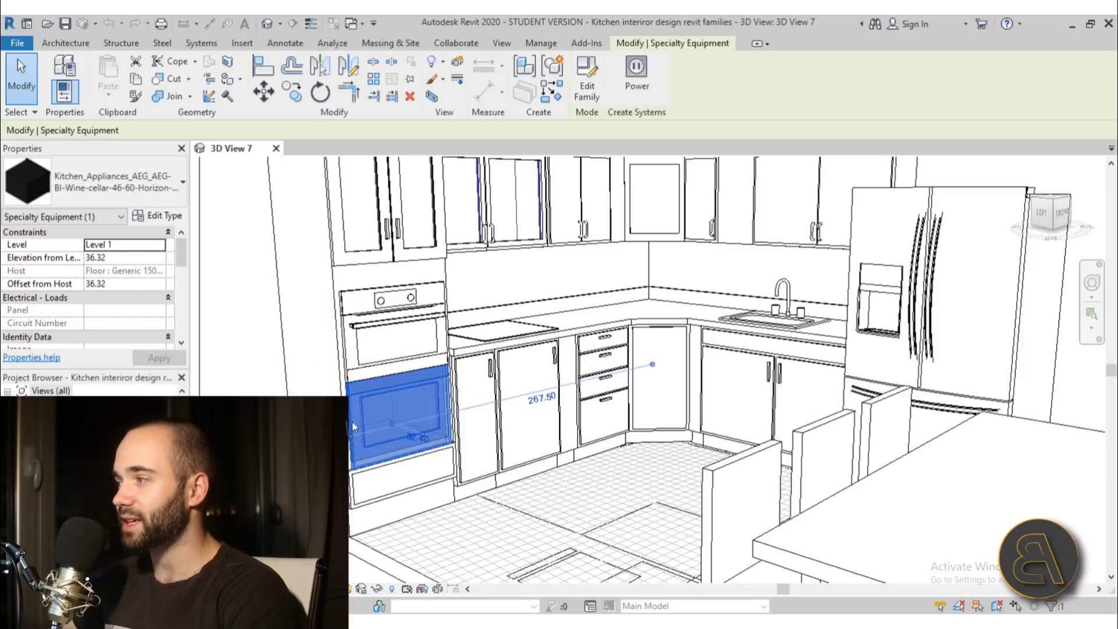
{"action": "left_click", "coordinate": [264, 386]}
{"action": "scroll", "coordinate": [434, 373], "scroll_direction": "down", "scroll_amount": 4}
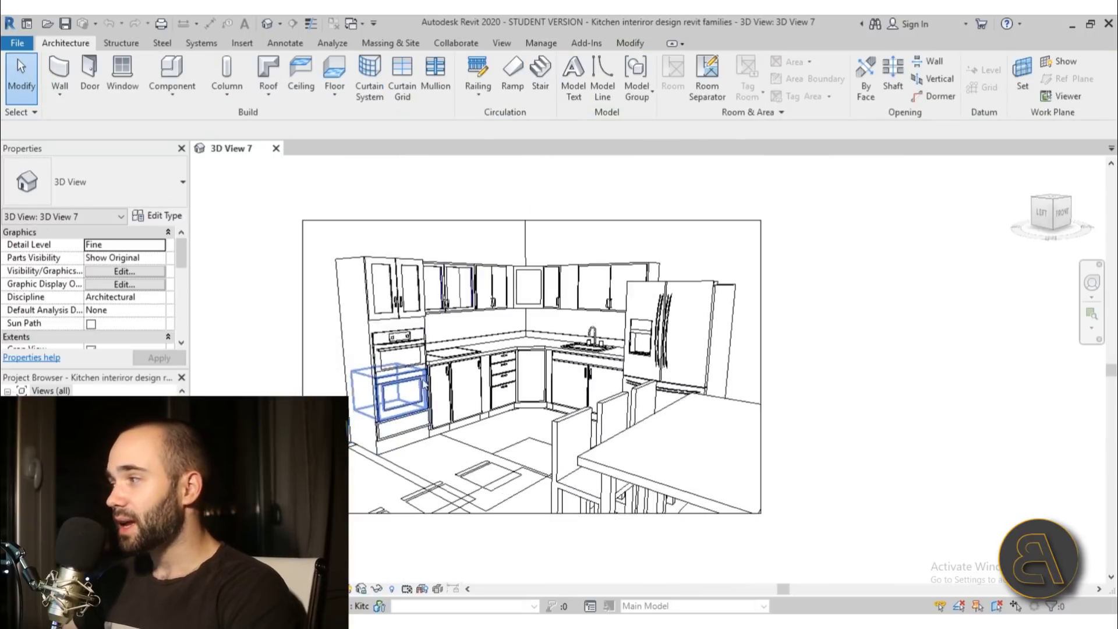
- Inspect the L-shaped countertop, the sink and the induction hob one after another, leaving nothing selected
{"action": "scroll", "coordinate": [434, 372], "scroll_direction": "up", "scroll_amount": 2}
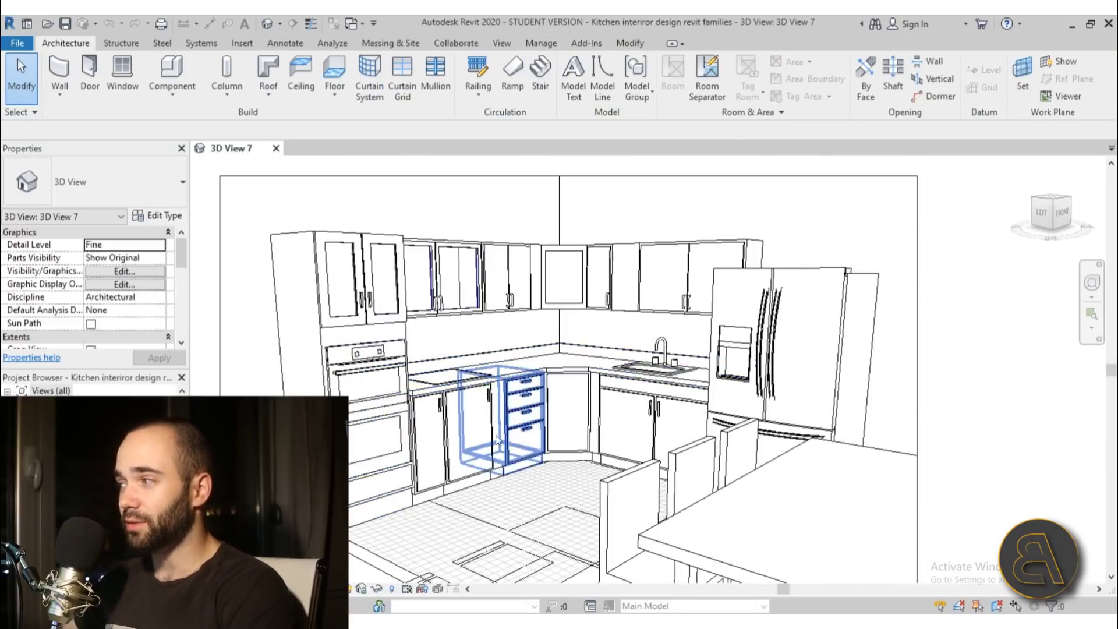
{"action": "left_click", "coordinate": [559, 374]}
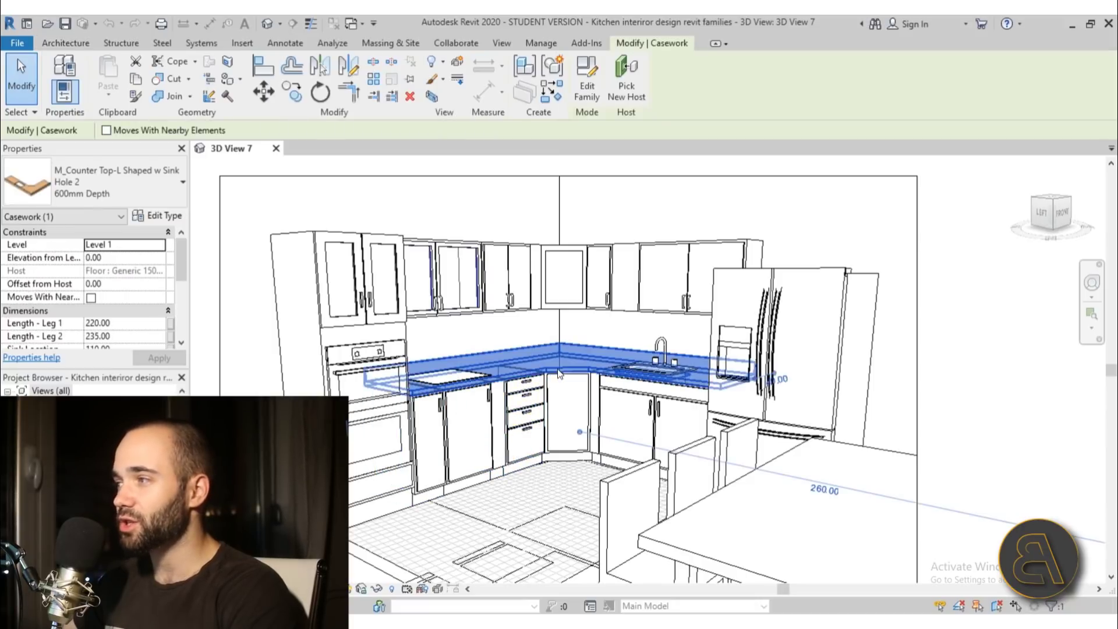
{"action": "left_click", "coordinate": [650, 370]}
{"action": "left_click", "coordinate": [449, 375]}
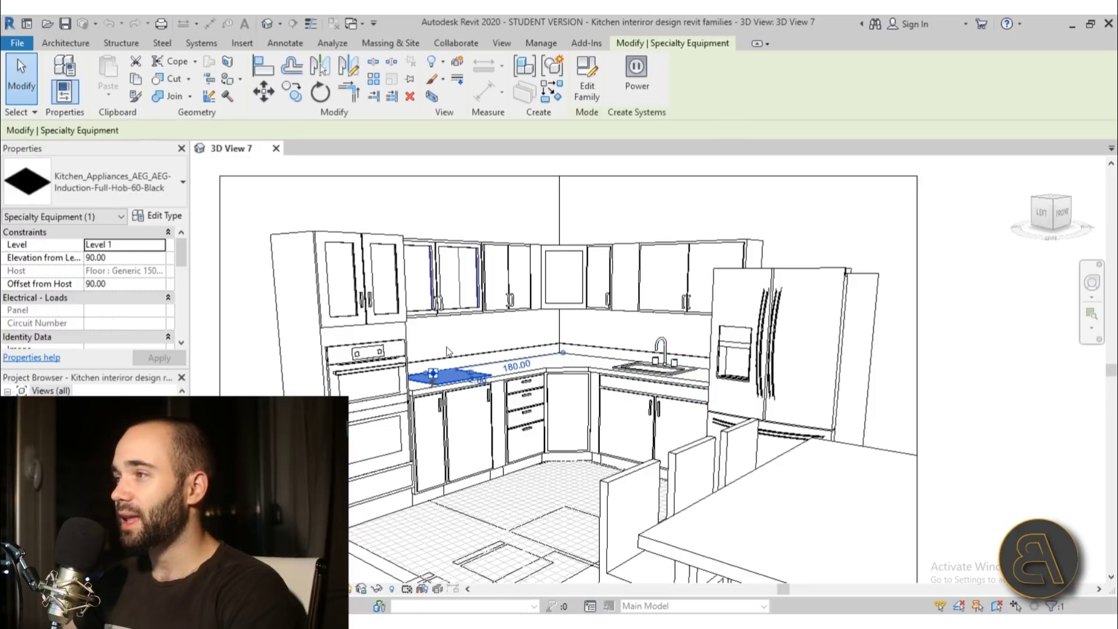
{"action": "key", "text": "Escape"}
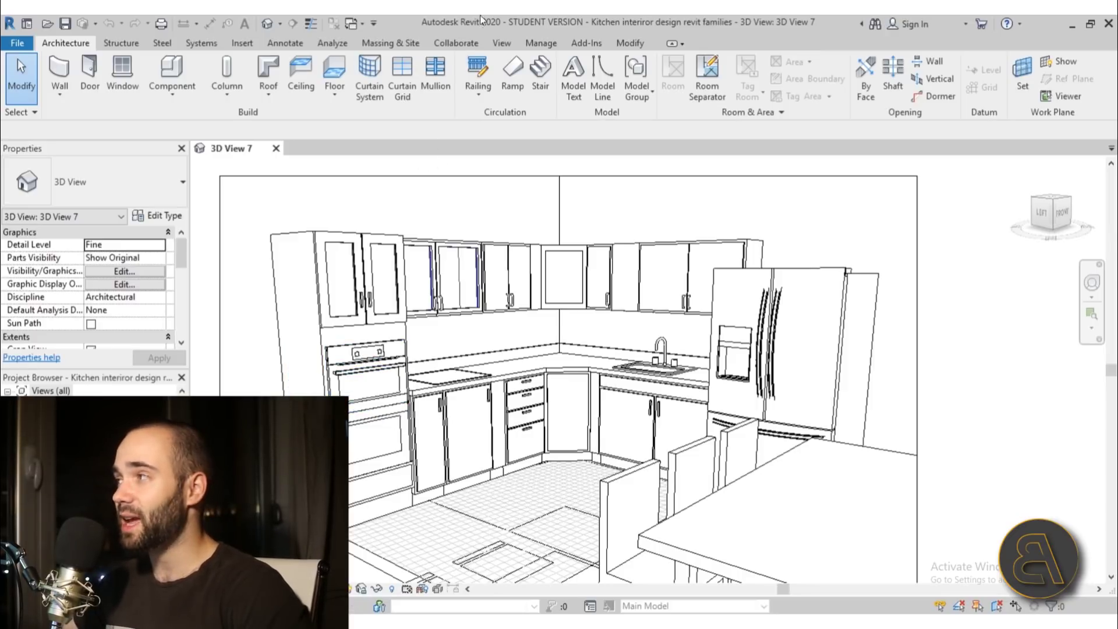
- Inspect the kitchen appliances and fixtures in turn: the oven, hob, sink and French-door refrigerator
{"action": "left_click", "coordinate": [401, 351]}
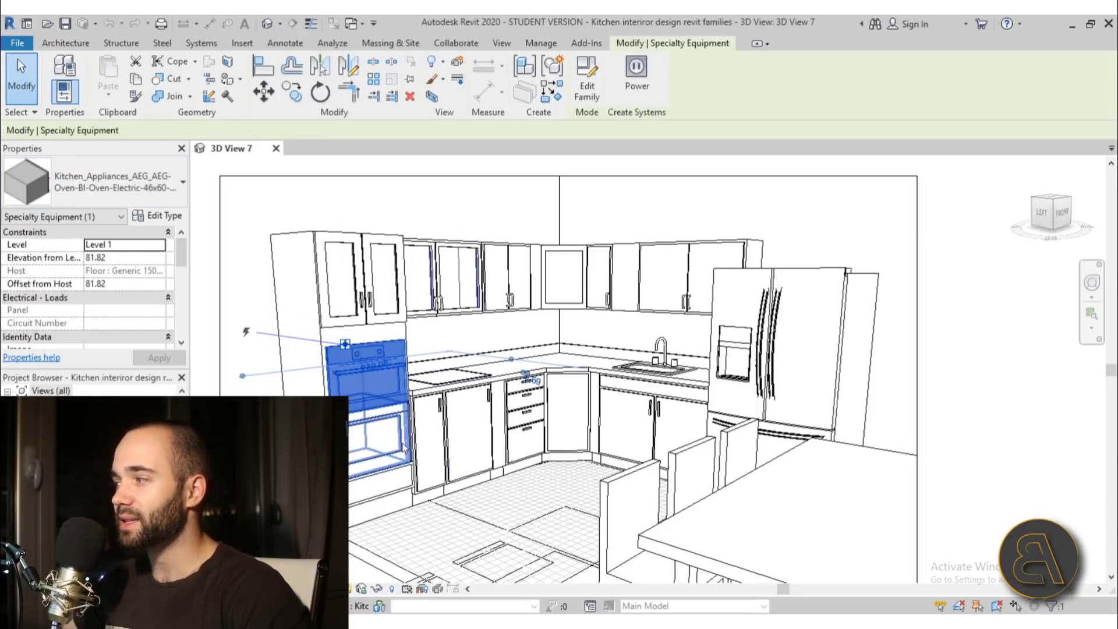
{"action": "left_click", "coordinate": [457, 381]}
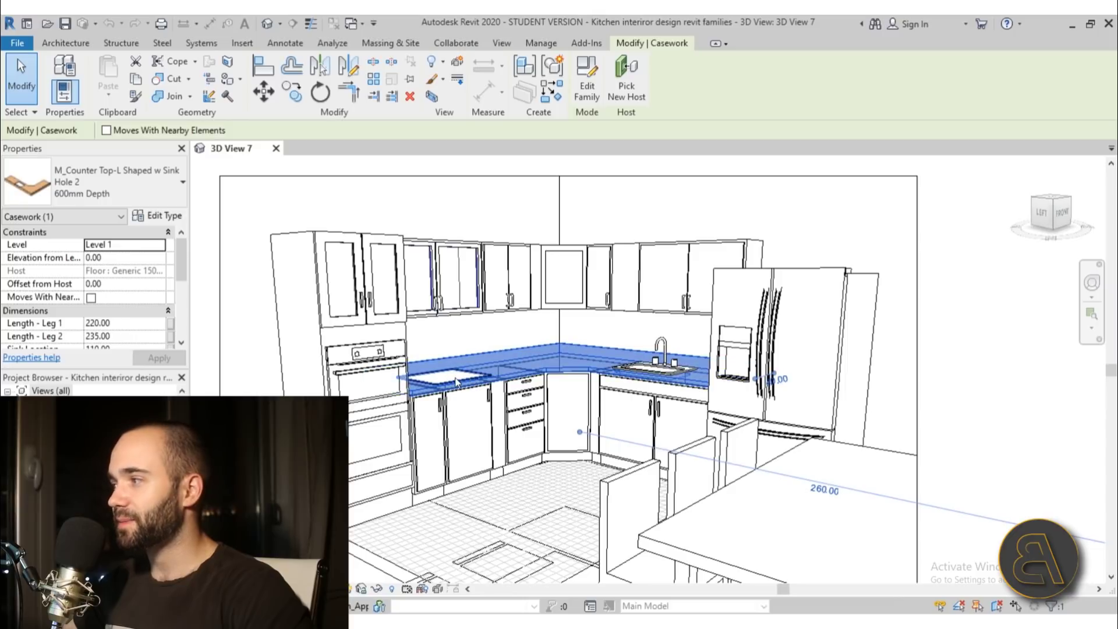
{"action": "left_click", "coordinate": [457, 382]}
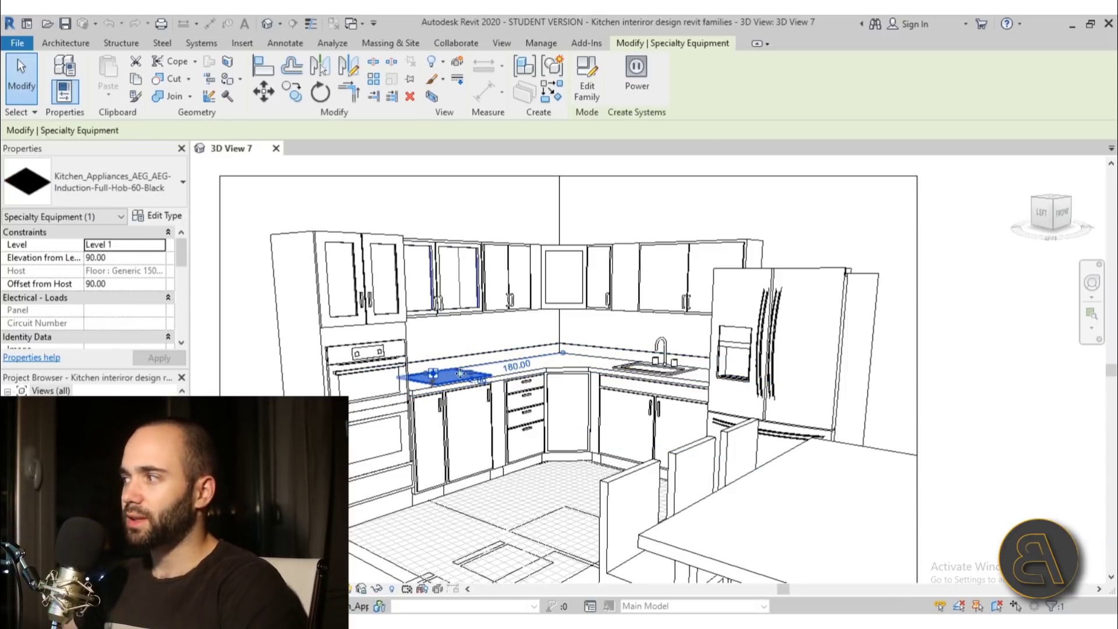
{"action": "left_click", "coordinate": [667, 372]}
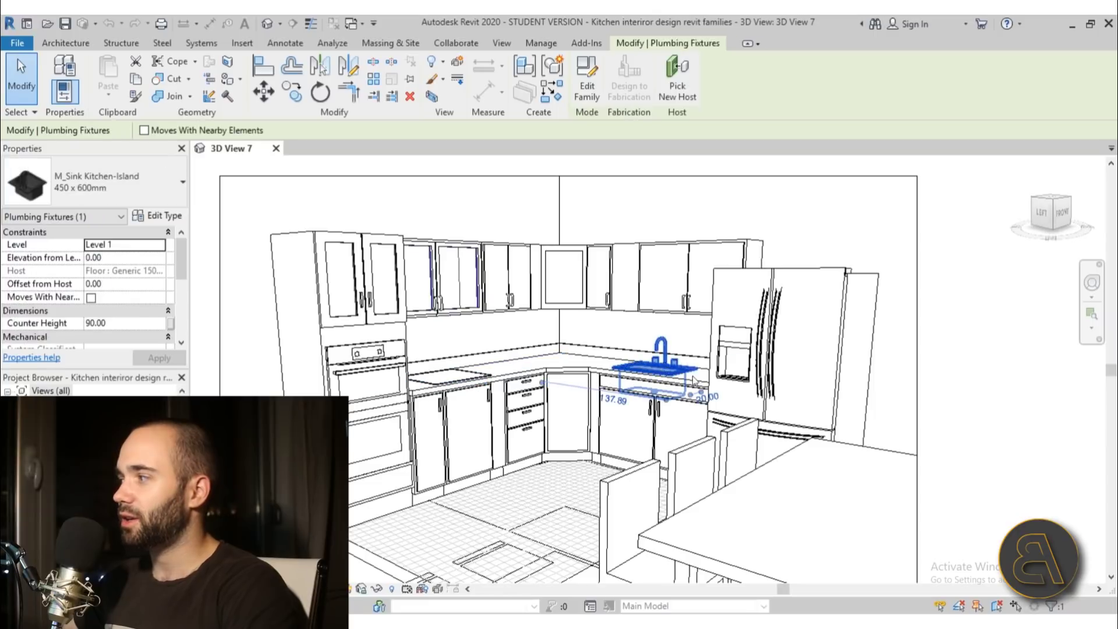
{"action": "left_click", "coordinate": [772, 402]}
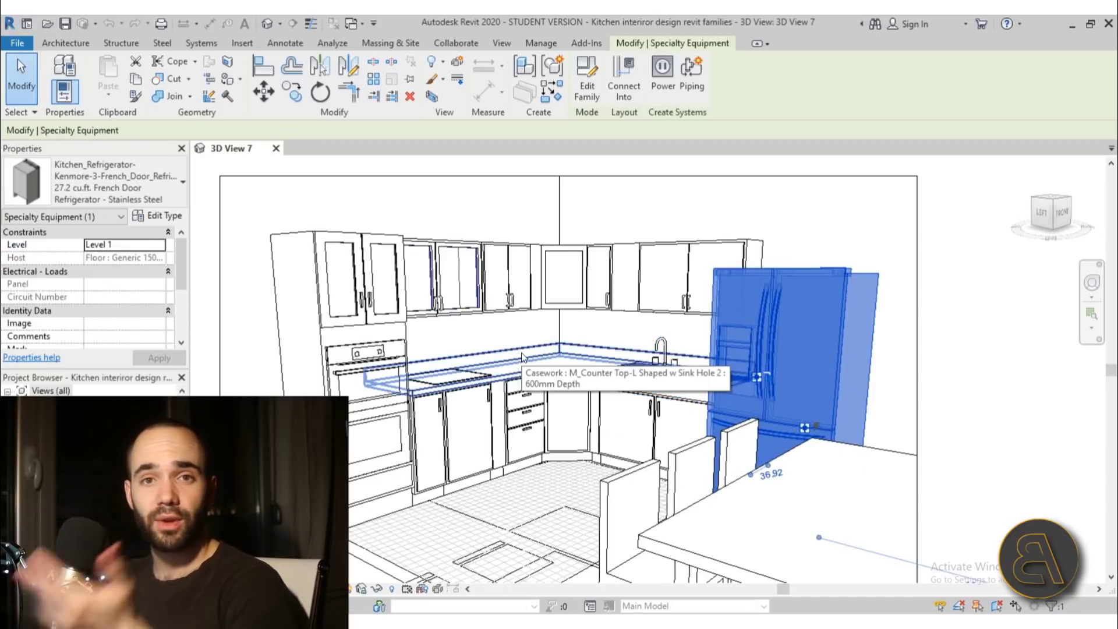
{"action": "key", "text": "Escape"}
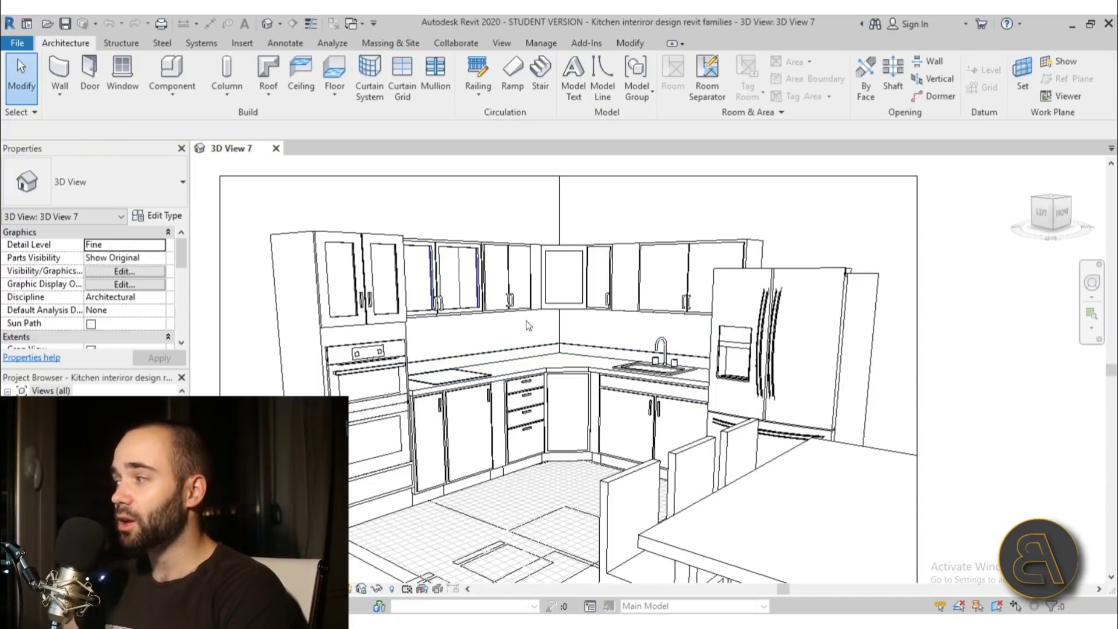
- Bring the Families folder into view to review its kitchen family files, and return to the maximized Revit window
{"action": "double_click", "coordinate": [458, 22]}
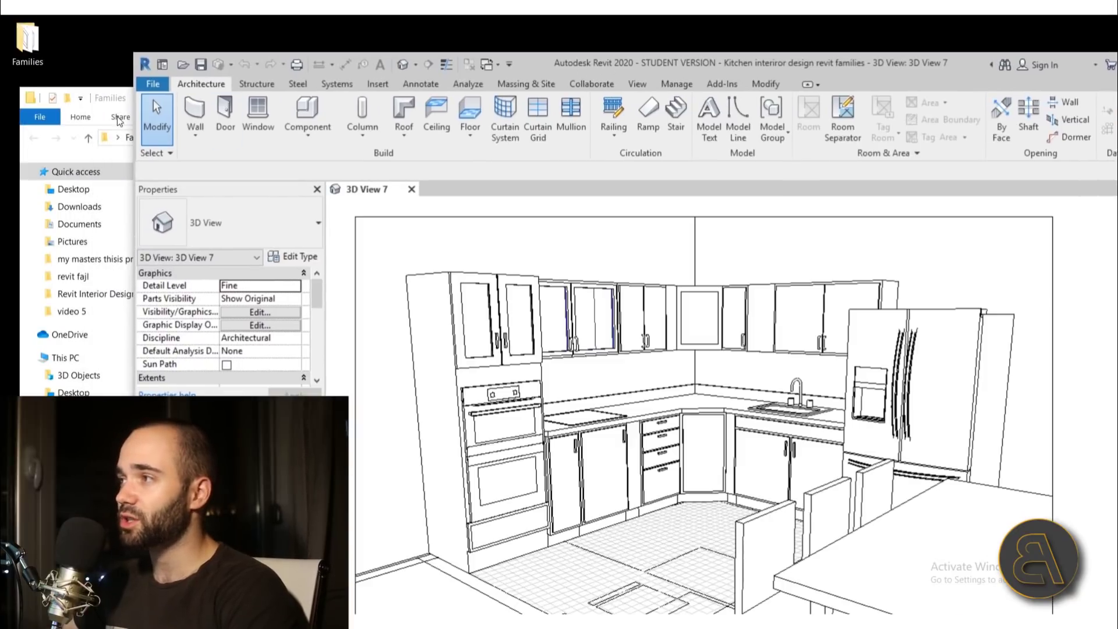
{"action": "left_click", "coordinate": [112, 103]}
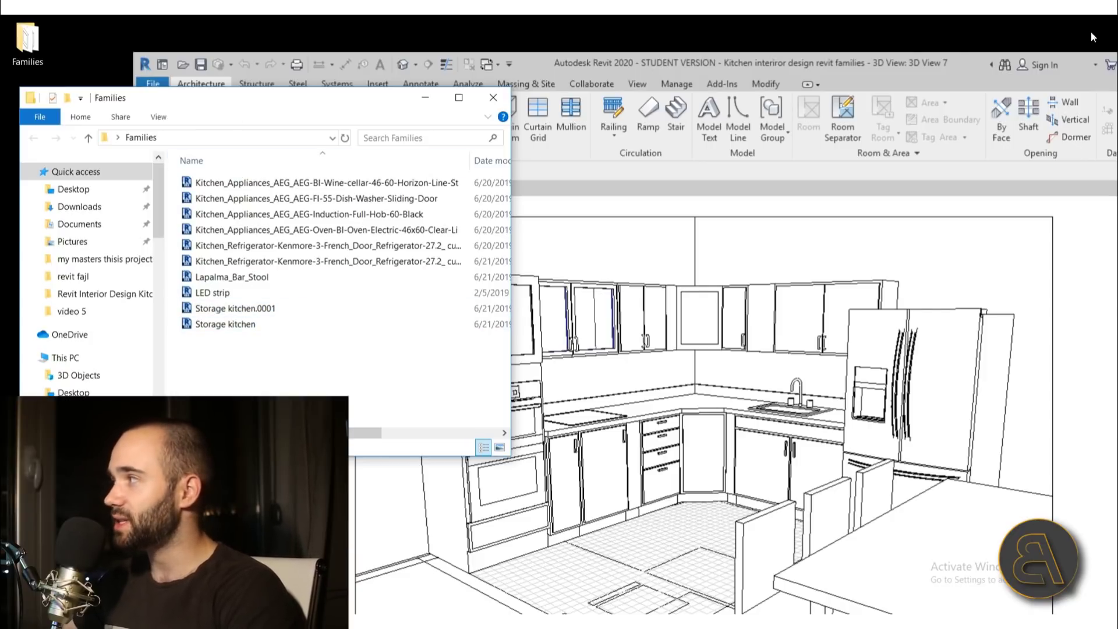
{"action": "double_click", "coordinate": [874, 76]}
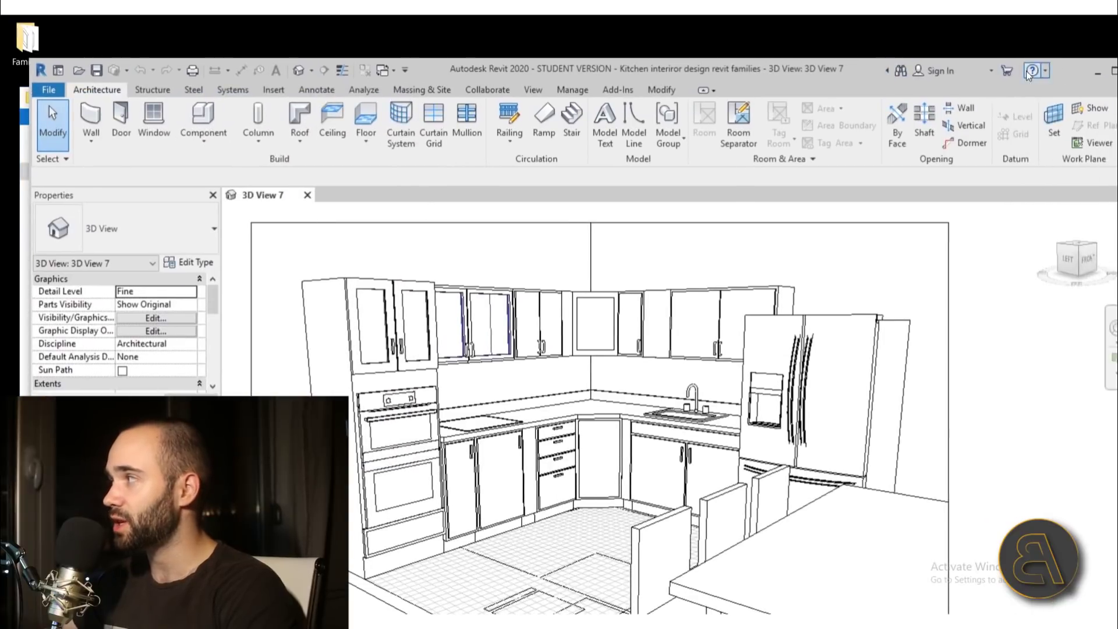
{"action": "double_click", "coordinate": [769, 73]}
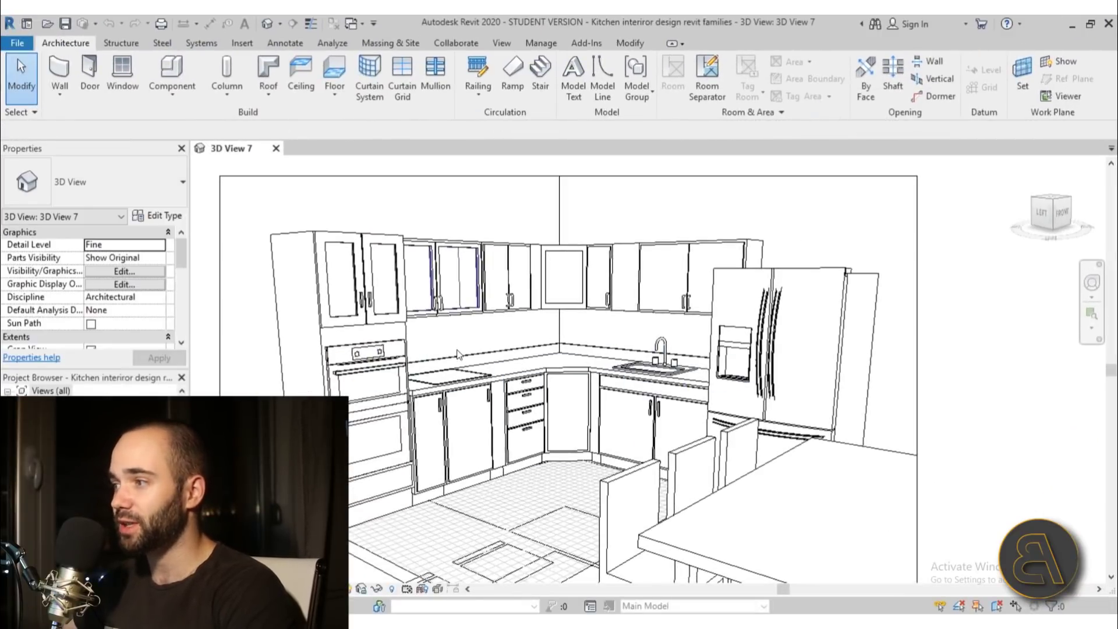
- Open the Level 1 and Level 1 interior floor plans and examine the kitchen layout in the interior plan
{"action": "double_click", "coordinate": [35, 426]}
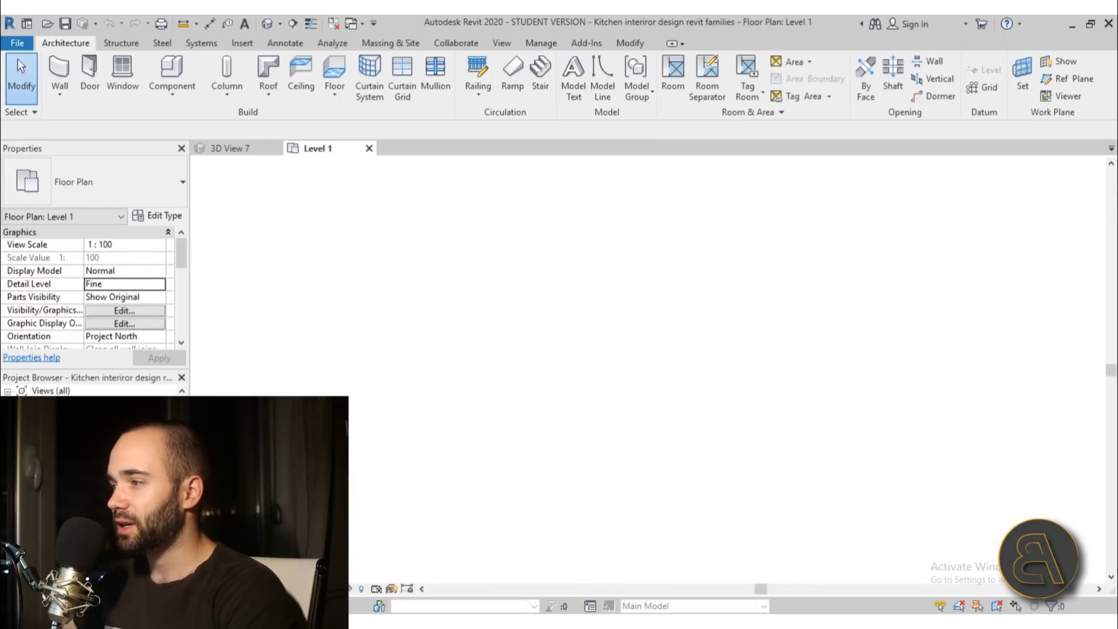
{"action": "double_click", "coordinate": [46, 436]}
{"action": "scroll", "coordinate": [683, 290], "scroll_direction": "up", "scroll_amount": 8}
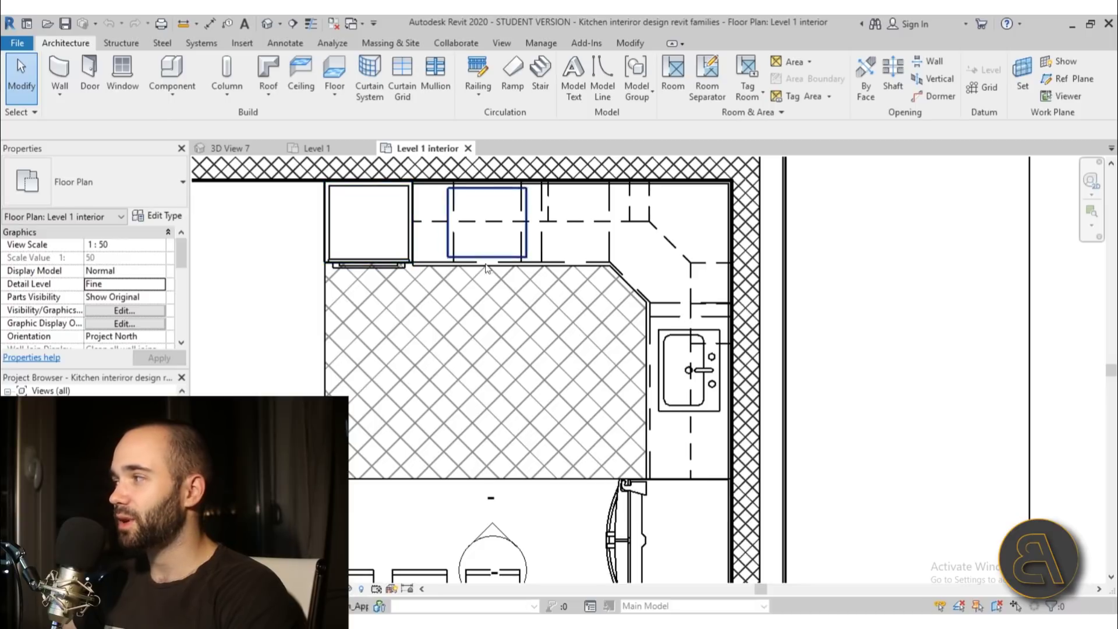
{"action": "scroll", "coordinate": [512, 327], "scroll_direction": "up", "scroll_amount": 3}
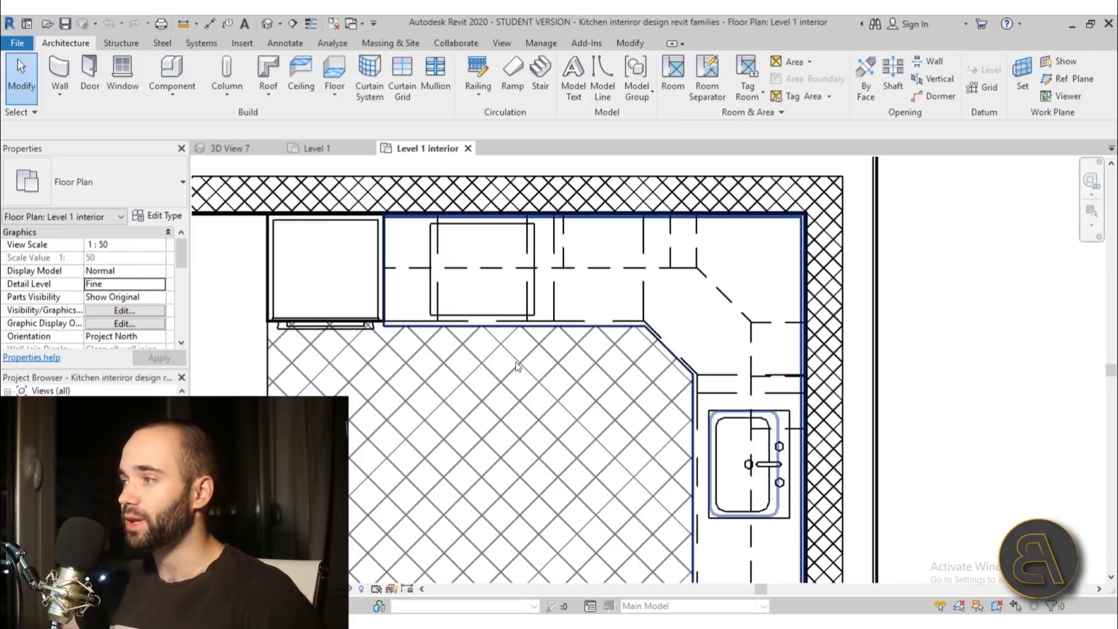
{"action": "scroll", "coordinate": [452, 425], "scroll_direction": "down", "scroll_amount": 4}
{"action": "scroll", "coordinate": [483, 417], "scroll_direction": "up", "scroll_amount": 4}
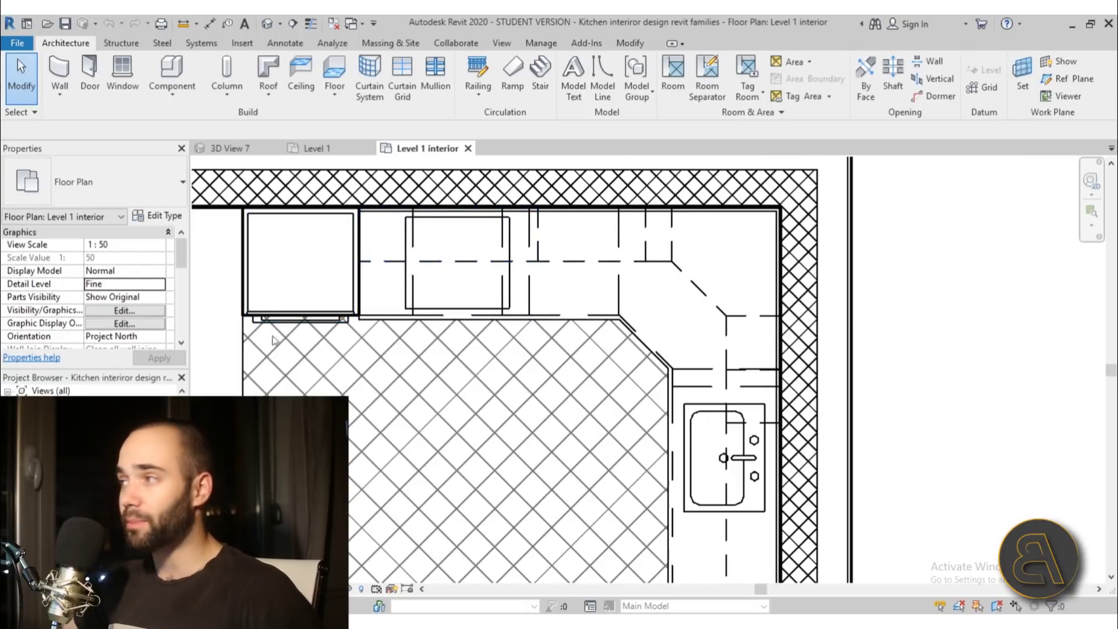
- Check the Level 1 floor plan and return to a close look at the kitchen in 3D View 7
{"action": "left_click", "coordinate": [317, 149]}
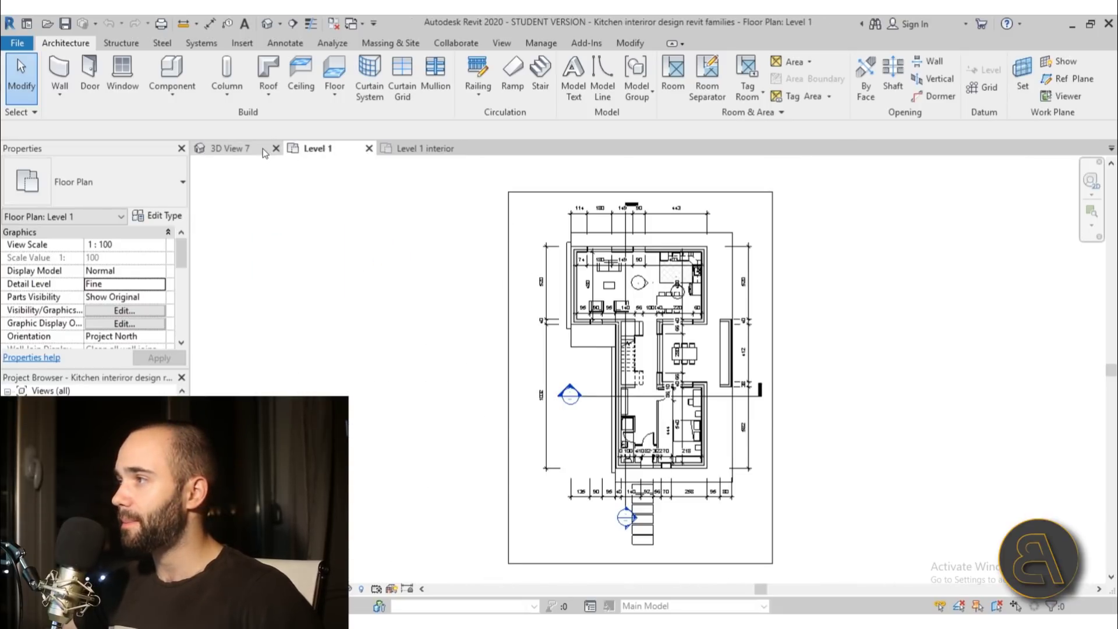
{"action": "left_click", "coordinate": [230, 149]}
{"action": "scroll", "coordinate": [395, 318], "scroll_direction": "up", "scroll_amount": 3}
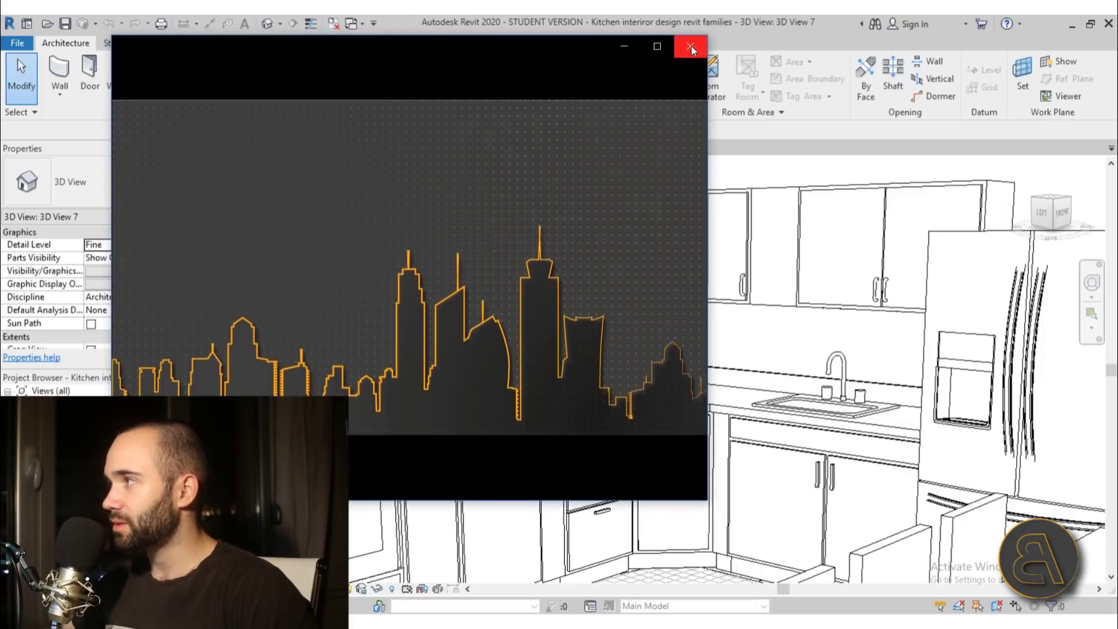
- Close the overlapping media window and compare the basic and custom kitchen render images in Photos
{"action": "left_click", "coordinate": [691, 46]}
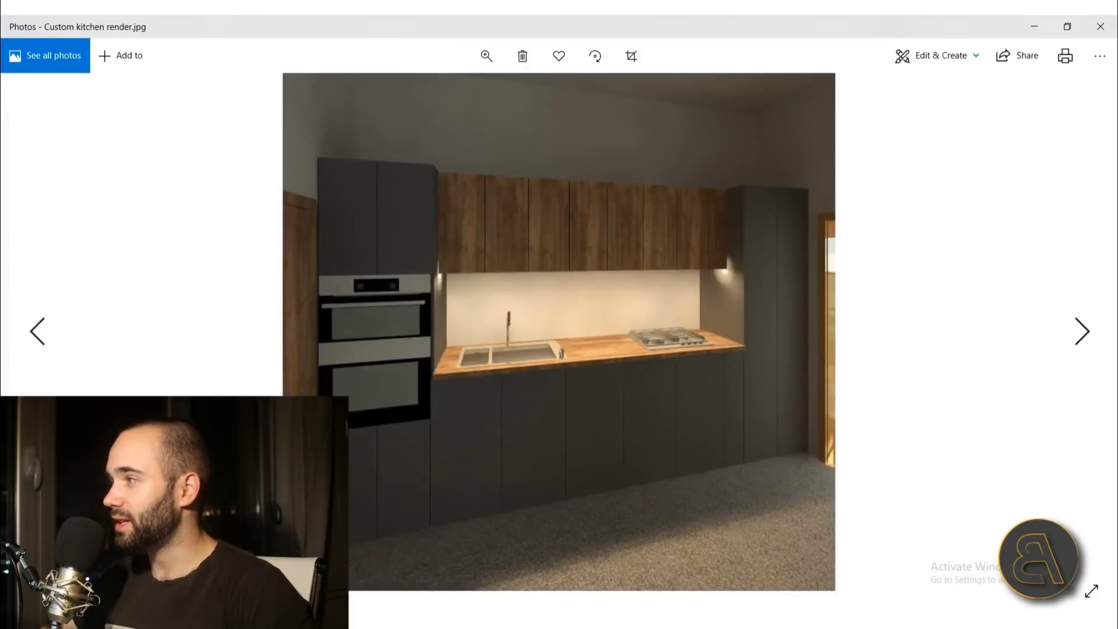
{"action": "key", "text": "Left"}
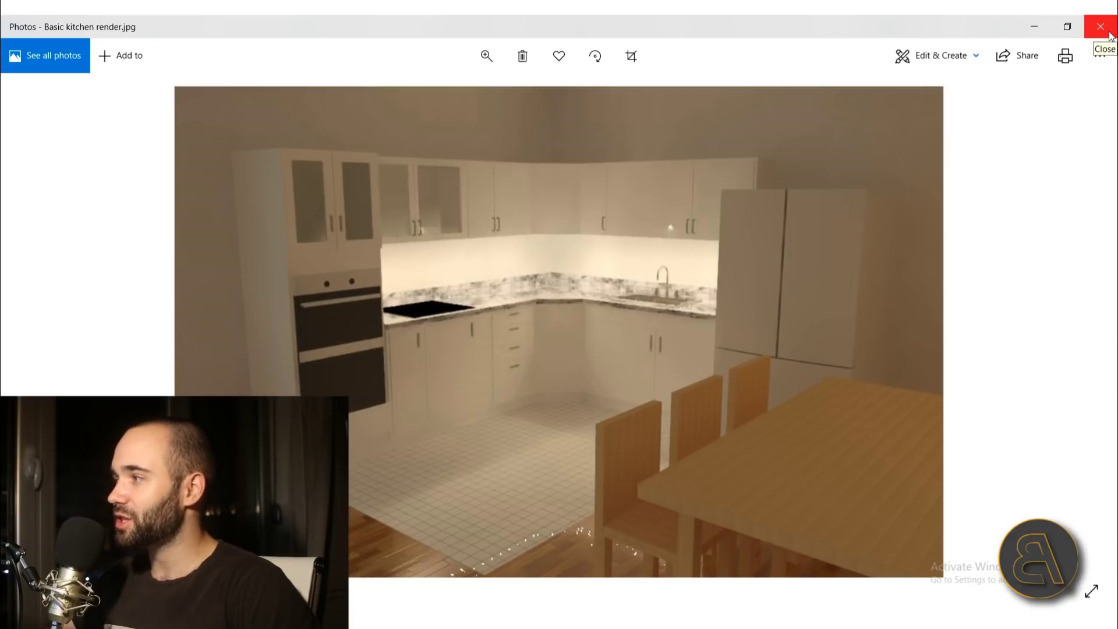
{"action": "key", "text": "Right"}
{"action": "key", "text": "Right"}
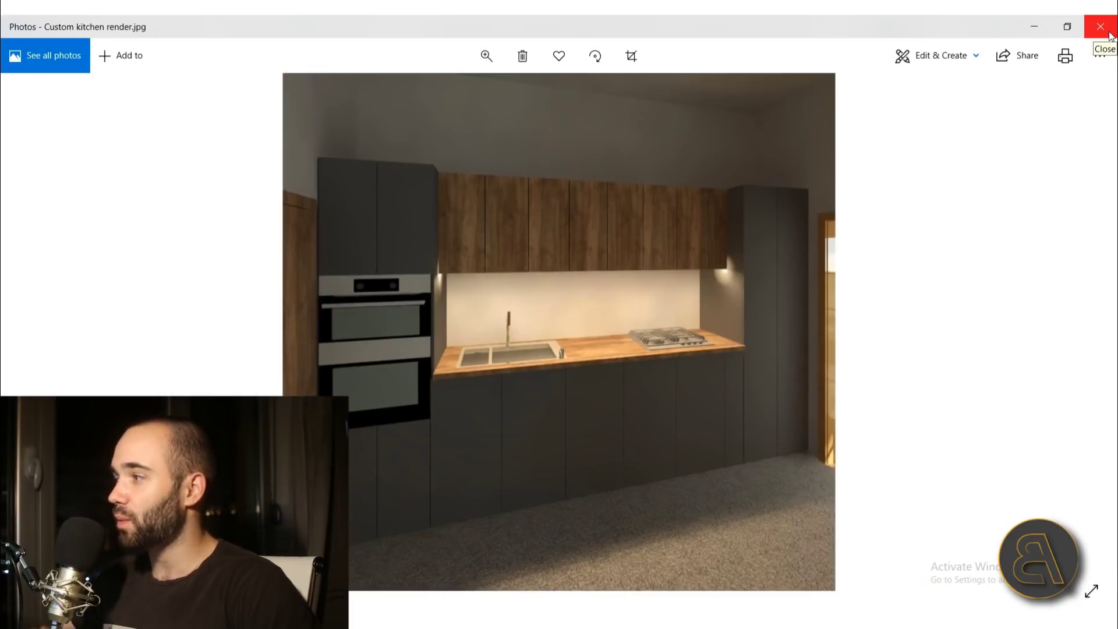
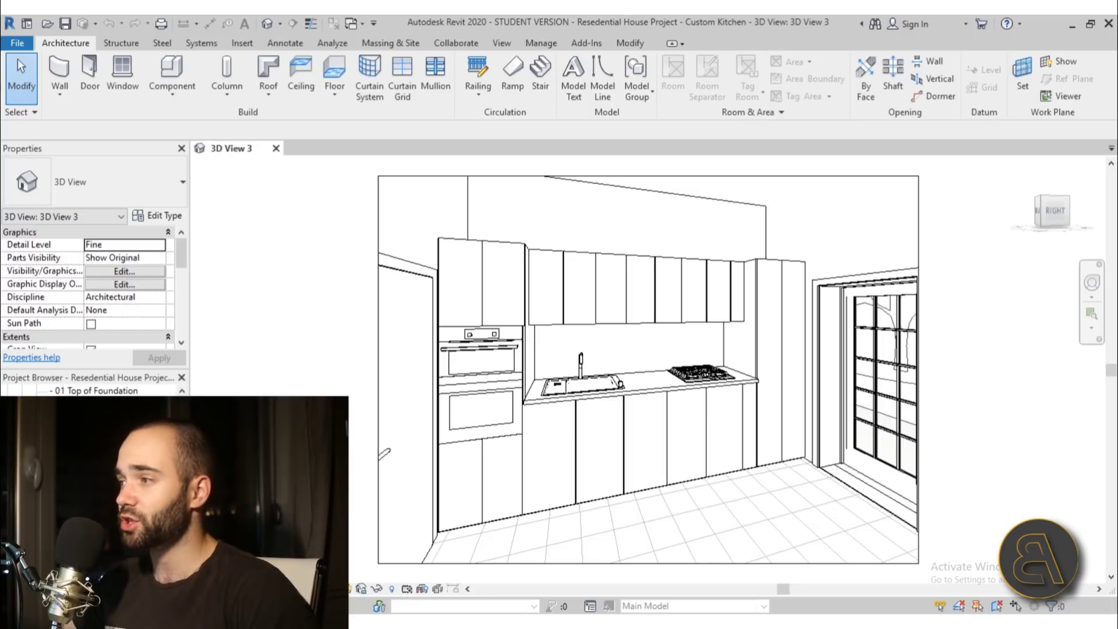
- Open the 00 Floor plan view of the Custom Kitchen house project and look closer at the room layout
{"action": "left_click", "coordinate": [70, 417]}
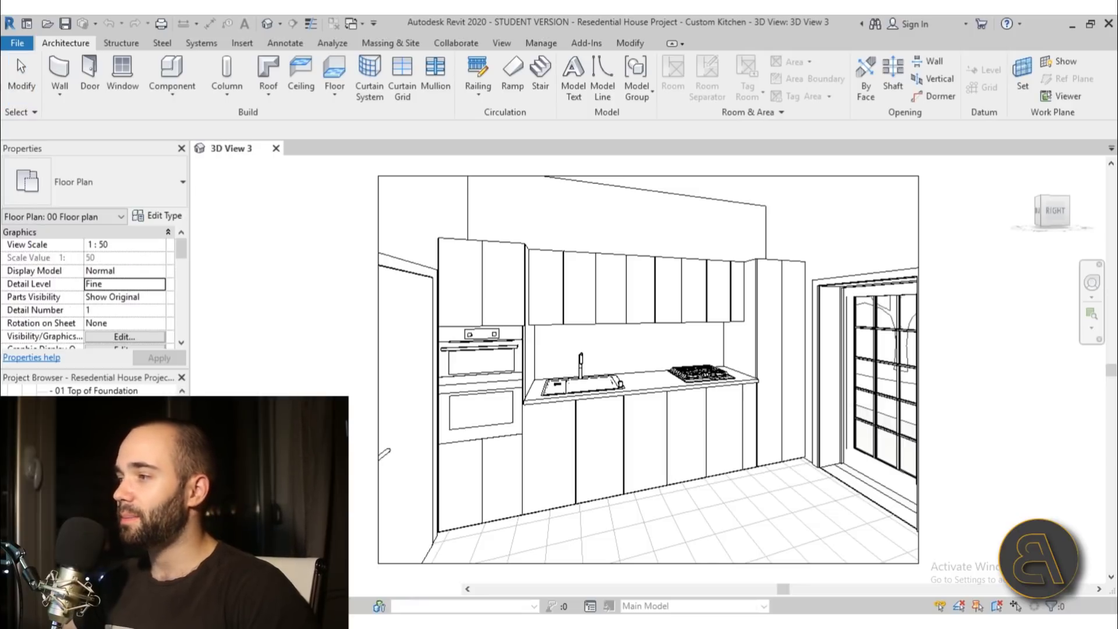
{"action": "double_click", "coordinate": [70, 416]}
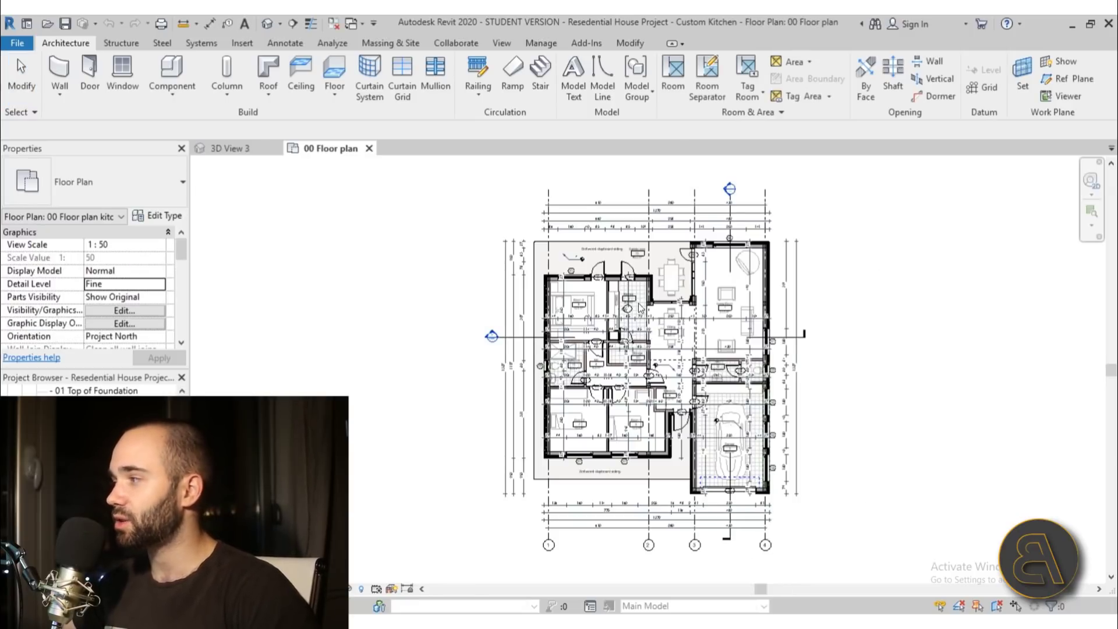
{"action": "scroll", "coordinate": [641, 307], "scroll_direction": "up", "scroll_amount": 2}
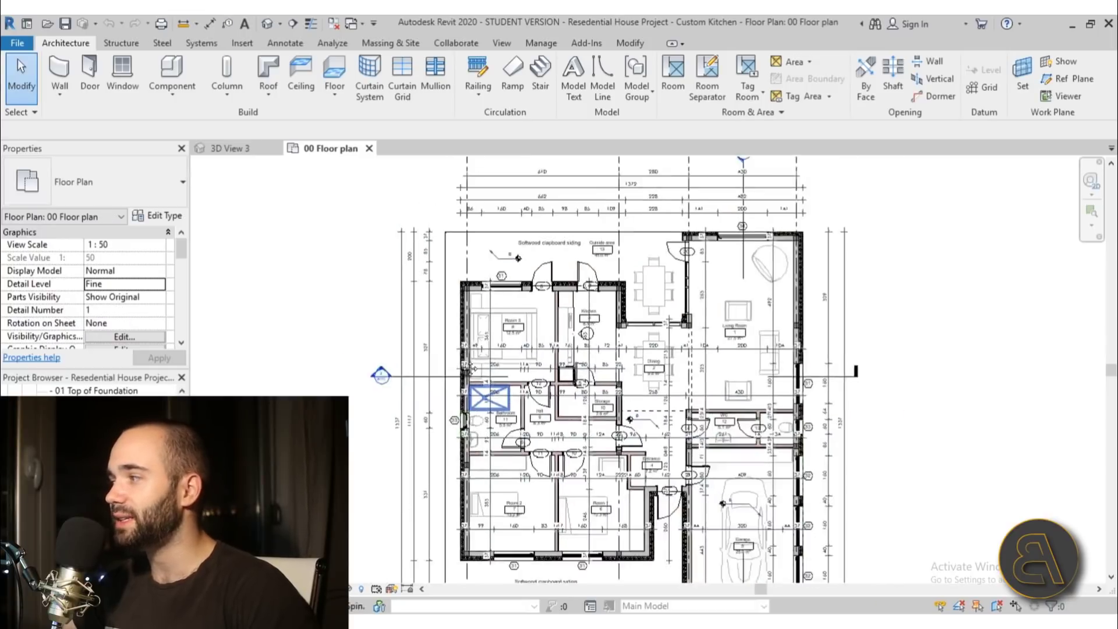
- Open the 00 Floor plan kitchen view and look closer at the kitchen layout
{"action": "scroll", "coordinate": [473, 369], "scroll_direction": "down", "scroll_amount": 2}
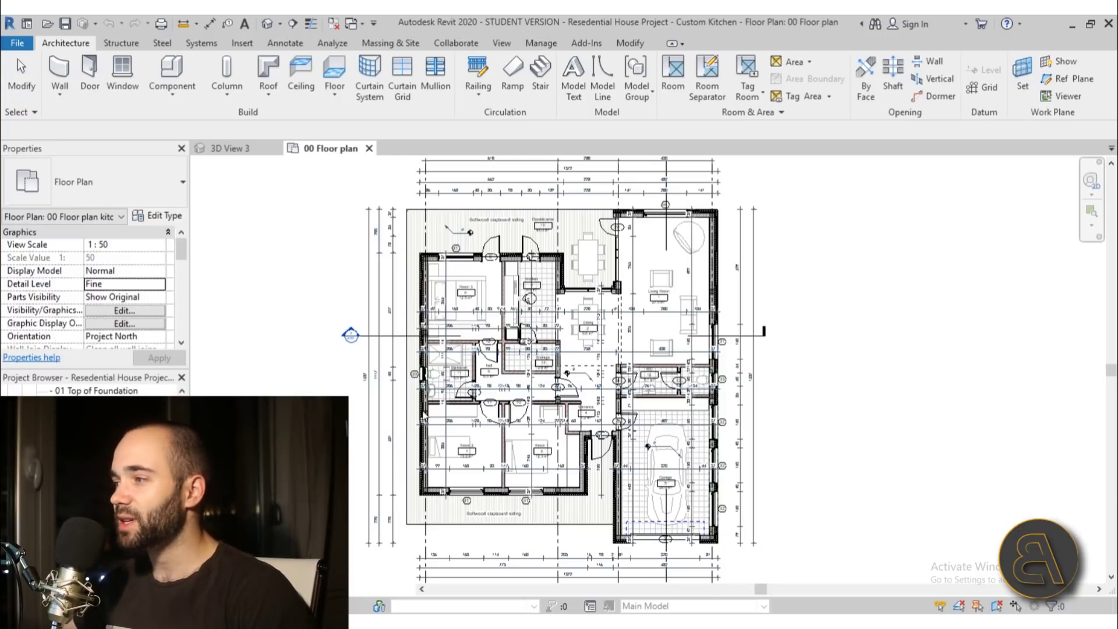
{"action": "key", "text": "Return"}
{"action": "scroll", "coordinate": [439, 295], "scroll_direction": "up", "scroll_amount": 5}
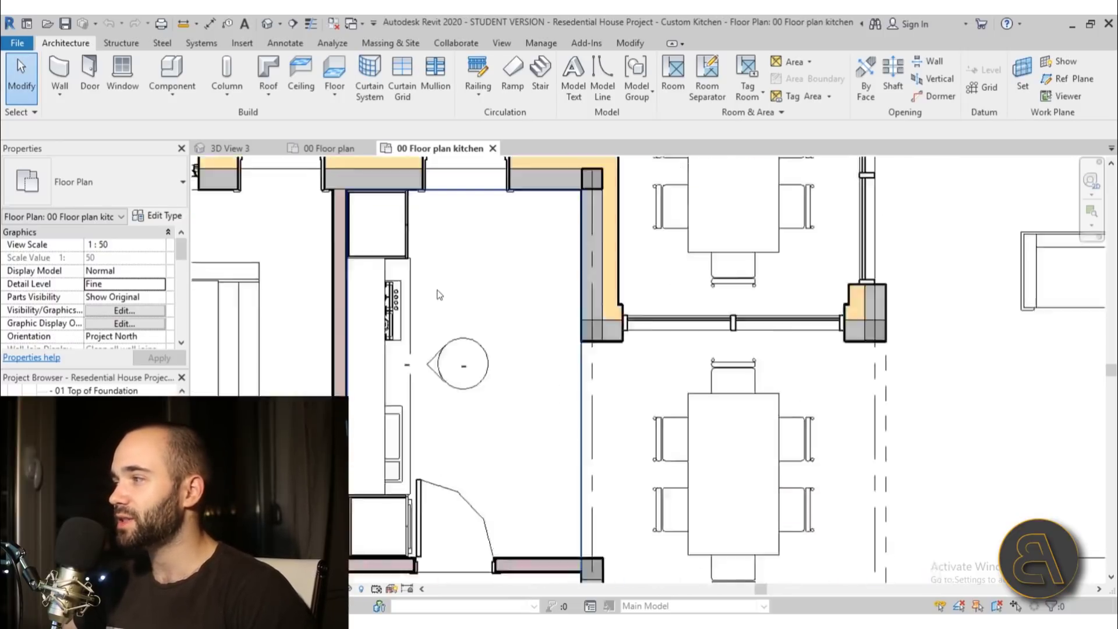
{"action": "scroll", "coordinate": [440, 295], "scroll_direction": "up", "scroll_amount": 2}
{"action": "scroll", "coordinate": [361, 464], "scroll_direction": "down", "scroll_amount": 1, "text": "ctrl"}
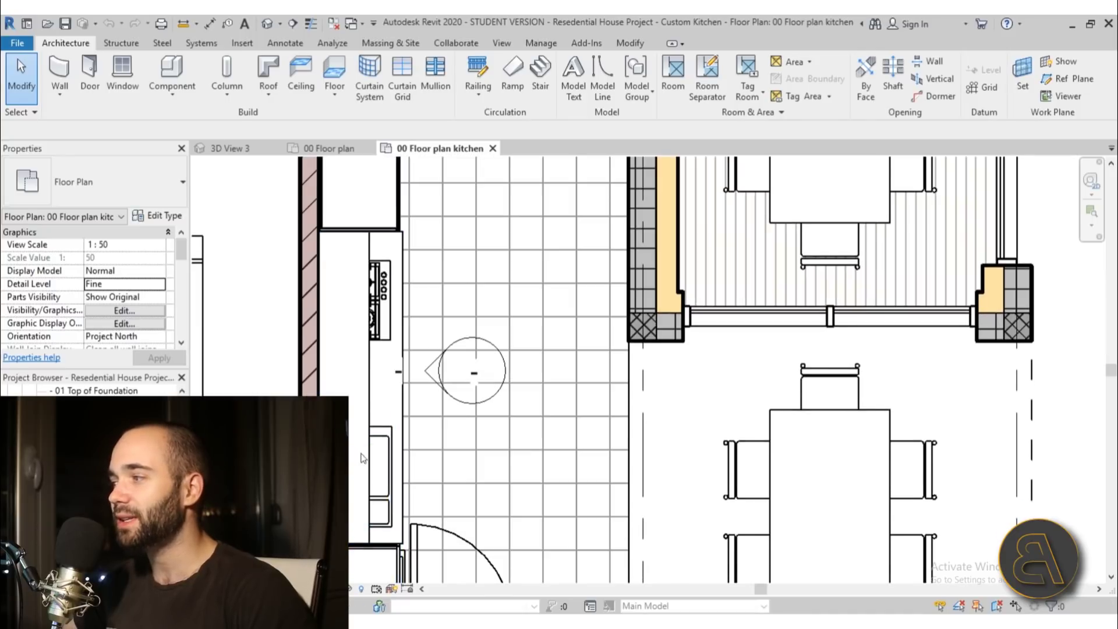
- Select the Storage kitchen unit and the in-place casework along the kitchen wall, and examine how they are laid out
{"action": "left_click", "coordinate": [403, 415]}
{"action": "key", "text": "Tab"}
{"action": "left_click", "coordinate": [399, 412]}
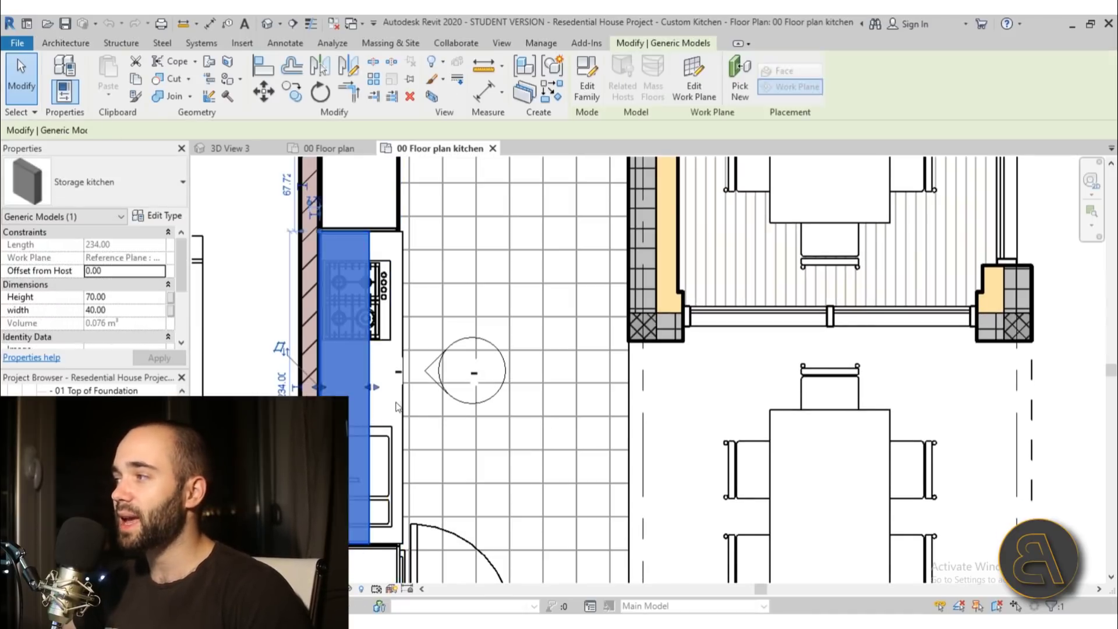
{"action": "key", "text": "Escape"}
{"action": "left_click", "coordinate": [402, 414]}
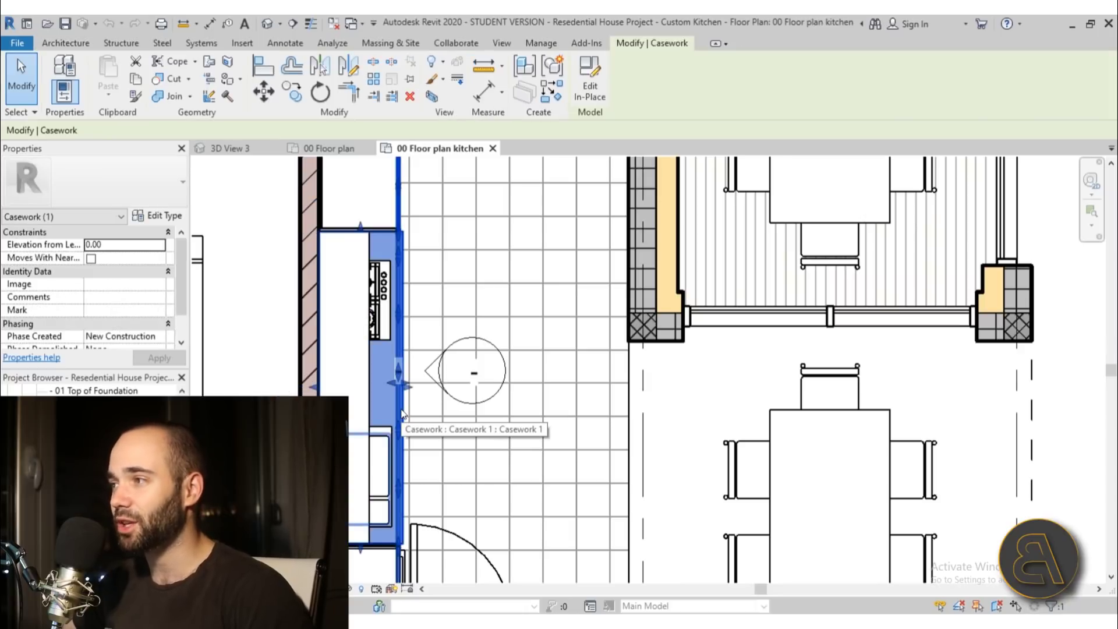
{"action": "scroll", "coordinate": [402, 414], "scroll_direction": "down", "scroll_amount": 3}
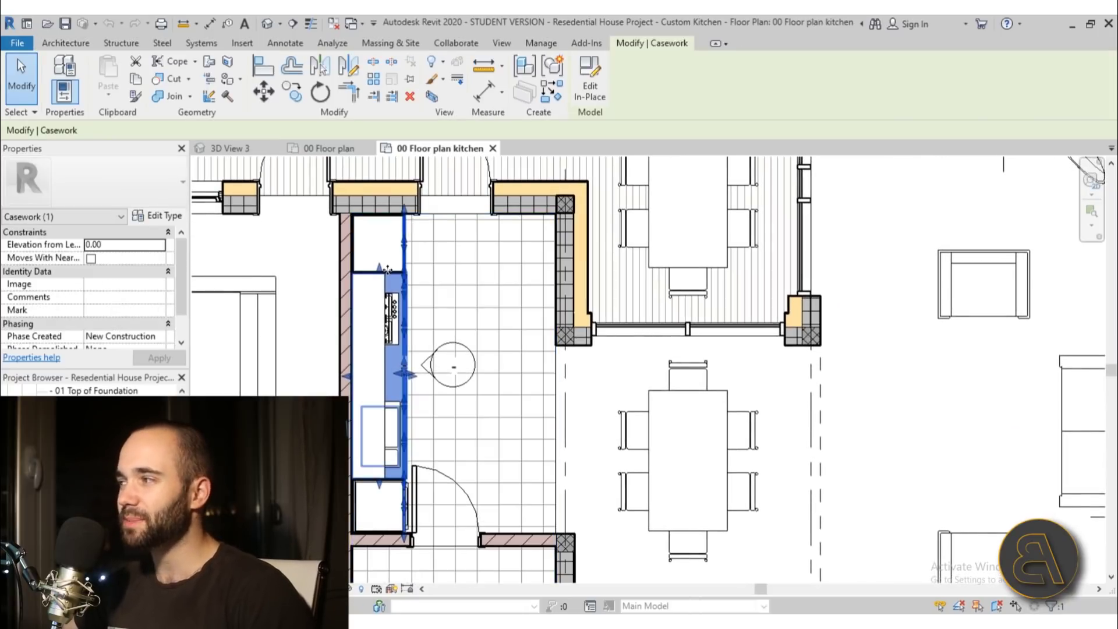
{"action": "scroll", "coordinate": [387, 269], "scroll_direction": "up", "scroll_amount": 2}
{"action": "scroll", "coordinate": [383, 332], "scroll_direction": "down", "scroll_amount": 1}
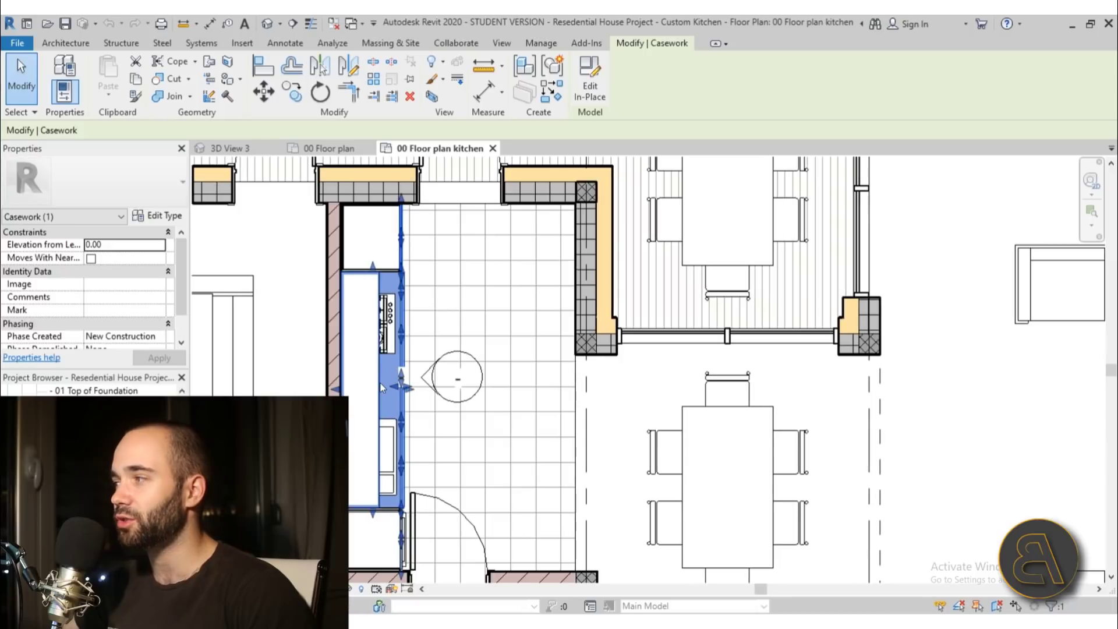
- Place a second Storage unit, about 188 long, along the partition between the two lower bedrooms, based on the left bedroom's existing wardrobe
{"action": "scroll", "coordinate": [499, 410], "scroll_direction": "down", "scroll_amount": 3}
{"action": "scroll", "coordinate": [237, 344], "scroll_direction": "up", "scroll_amount": 3}
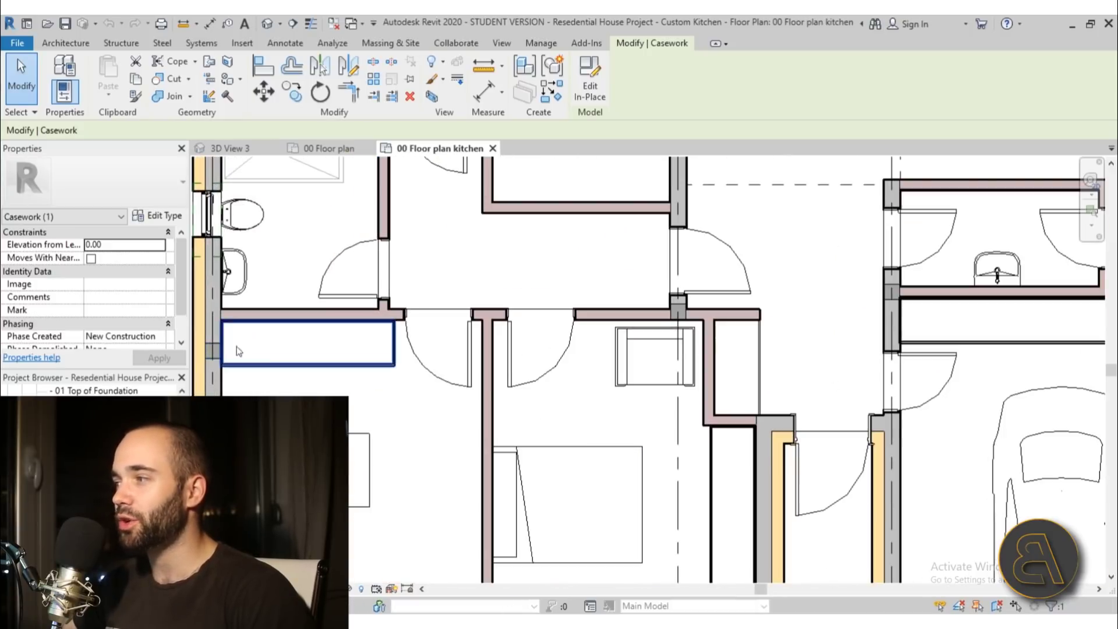
{"action": "left_click", "coordinate": [277, 365]}
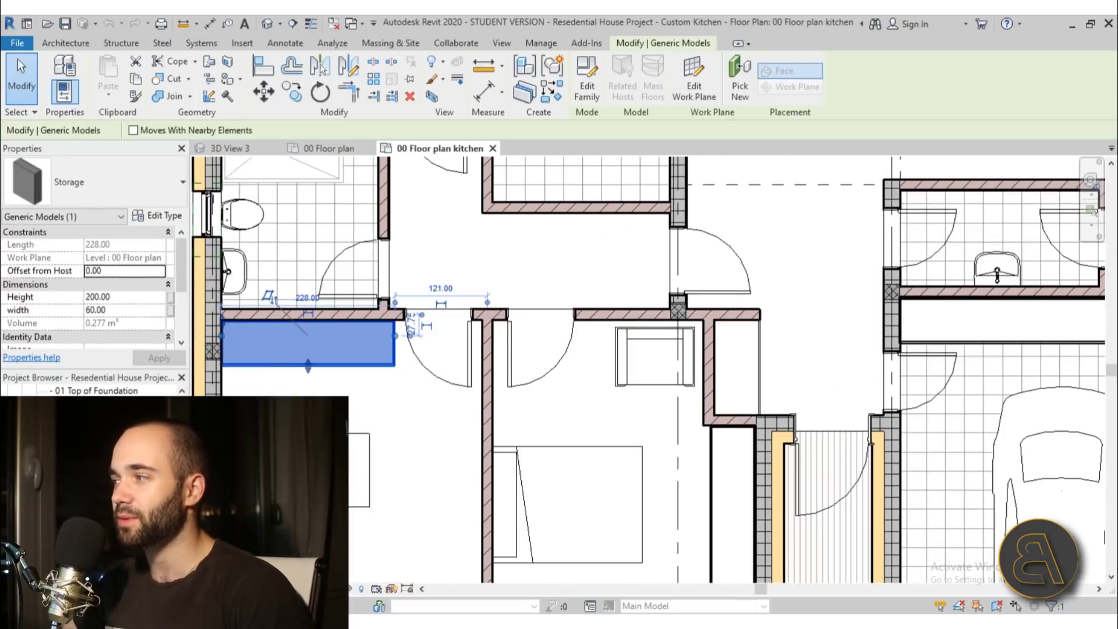
{"action": "middle_click_drag", "start_coordinate": [335, 411], "coordinate": [389, 386]}
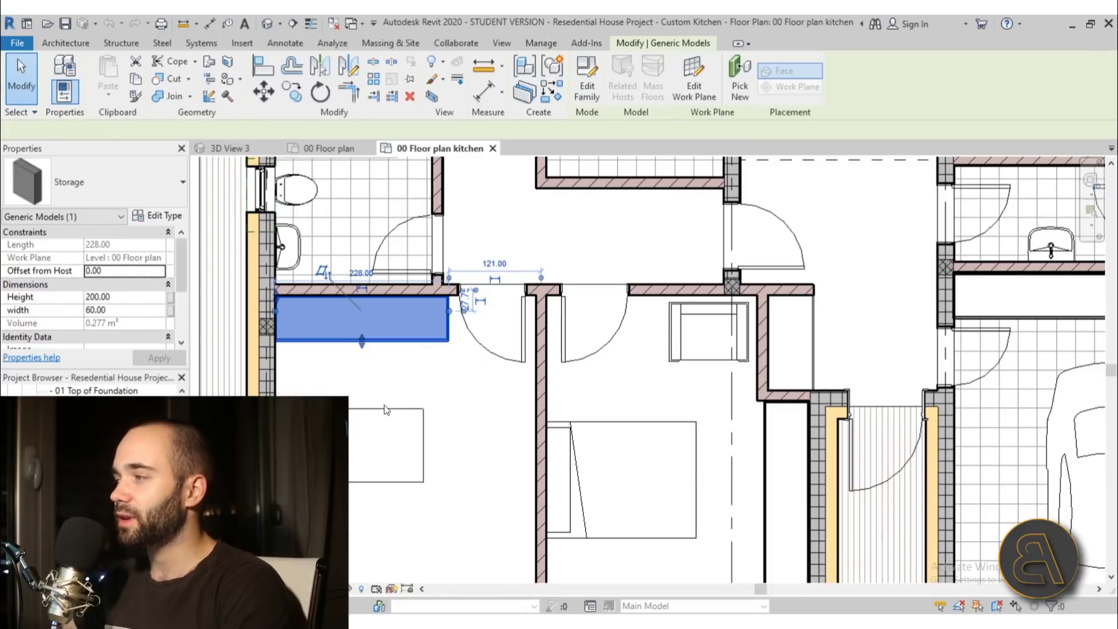
{"action": "key", "text": "c"}
{"action": "key", "text": "s"}
{"action": "scroll", "coordinate": [420, 434], "scroll_direction": "down", "scroll_amount": 2}
{"action": "scroll", "coordinate": [429, 430], "scroll_direction": "up", "scroll_amount": 3}
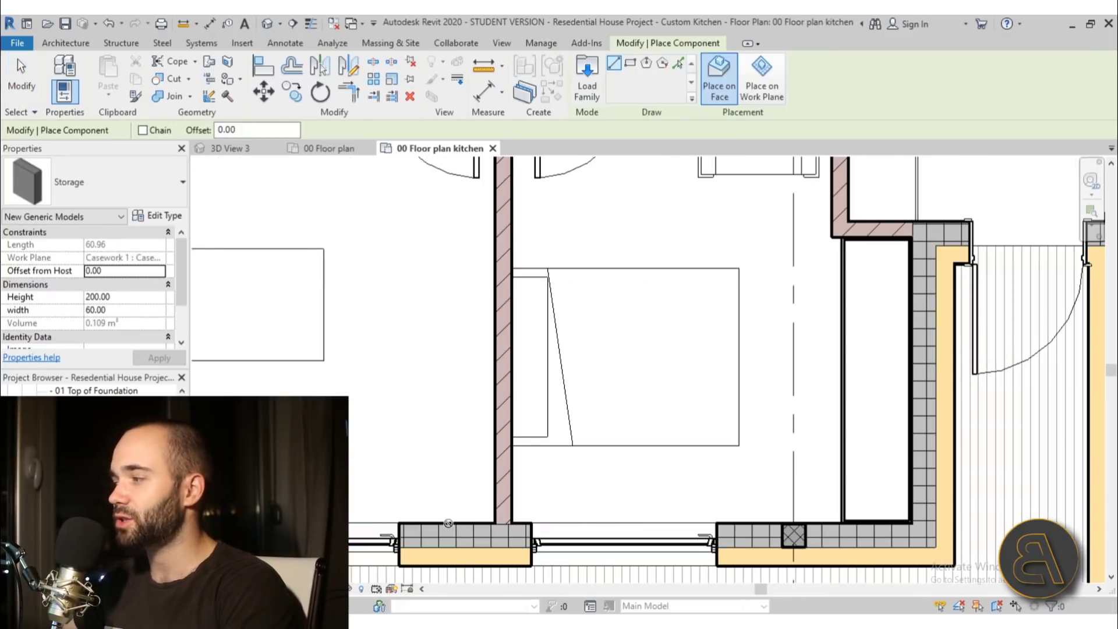
{"action": "left_click", "coordinate": [446, 302]}
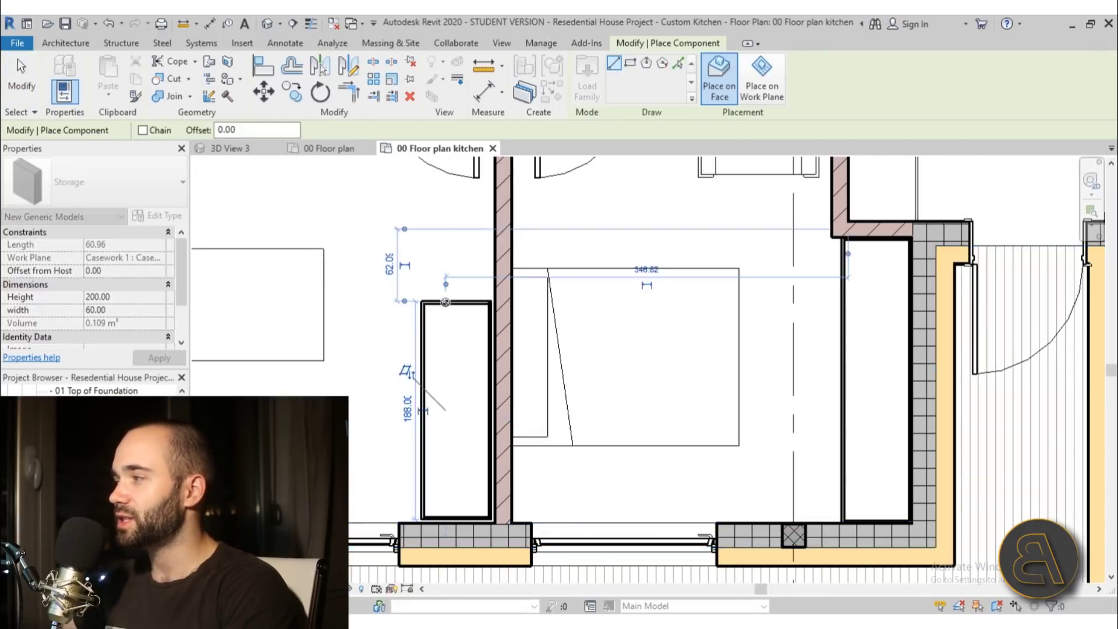
{"action": "key", "text": "Escape"}
{"action": "key", "text": "Escape"}
- Stretch the new storage unit's lower end to the exterior wall face, making it about 191 long
{"action": "left_click", "coordinate": [451, 517]}
{"action": "scroll", "coordinate": [451, 533], "scroll_direction": "up", "scroll_amount": 3}
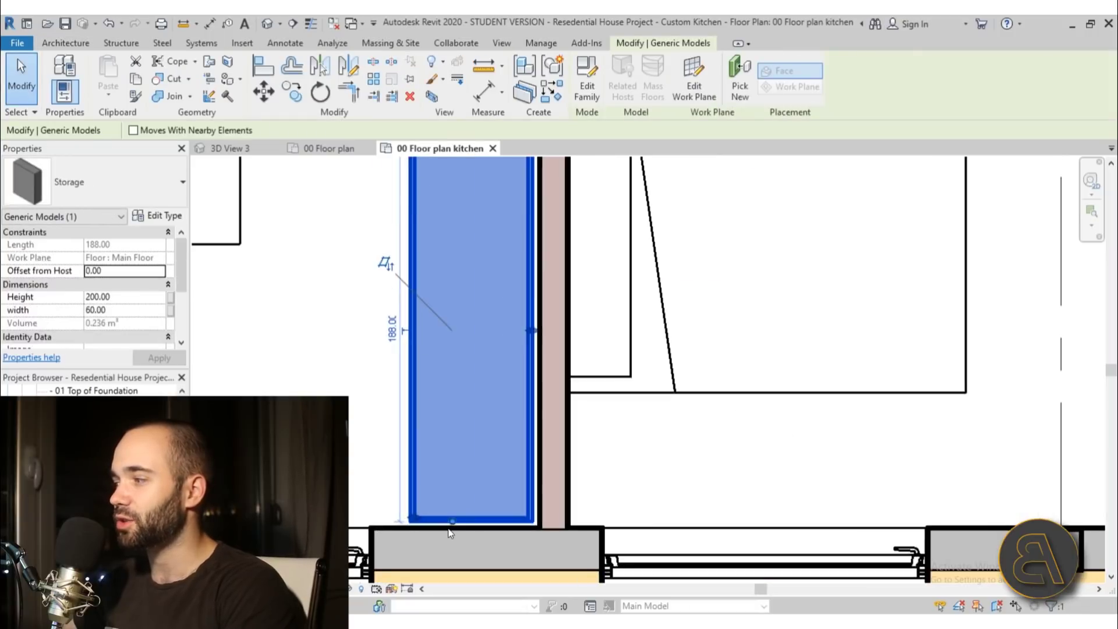
{"action": "scroll", "coordinate": [451, 533], "scroll_direction": "up", "scroll_amount": 1}
{"action": "left_click_drag", "start_coordinate": [451, 522], "coordinate": [451, 527]}
{"action": "scroll", "coordinate": [425, 375], "scroll_direction": "down", "scroll_amount": 5}
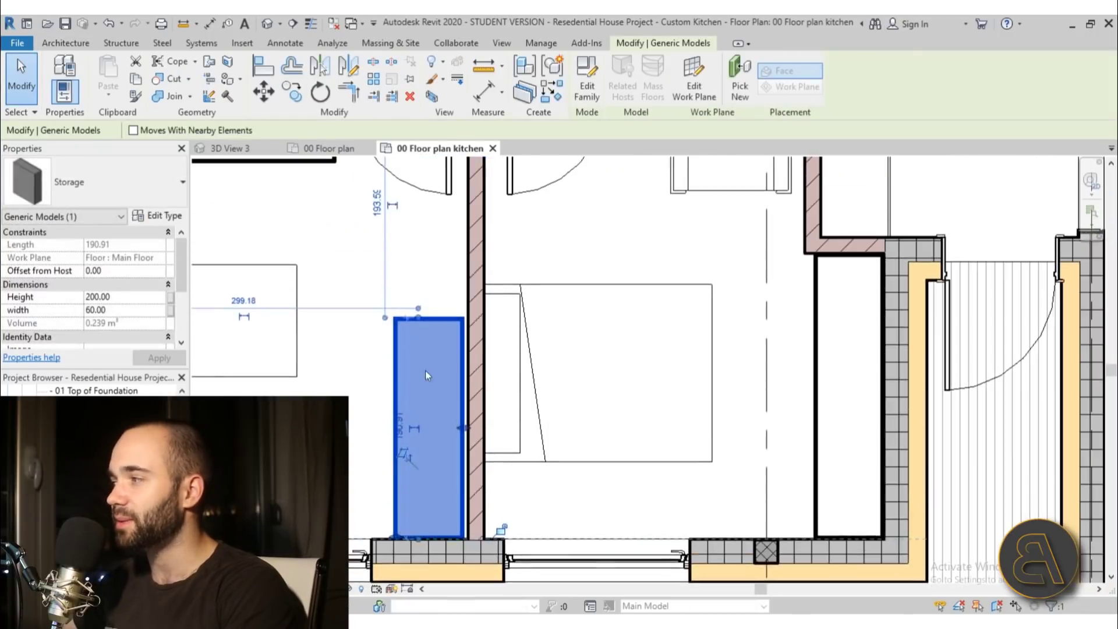
{"action": "scroll", "coordinate": [450, 288], "scroll_direction": "up", "scroll_amount": 3}
{"action": "key", "text": "Escape"}
- Delete the new storage unit beside the bedroom partition wall
{"action": "scroll", "coordinate": [404, 353], "scroll_direction": "down", "scroll_amount": 2}
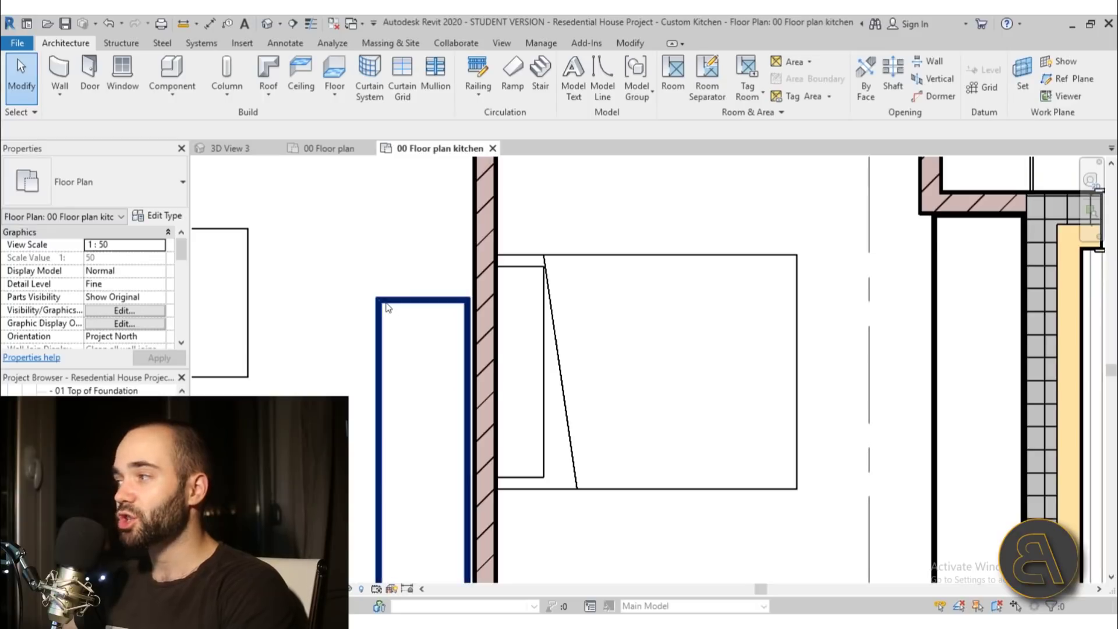
{"action": "left_click", "coordinate": [388, 307]}
{"action": "key", "text": "Escape"}
- Open the kitchen's interior elevation, Elevation 1 - a, from its marker in the plan and look closer at the cabinets
{"action": "scroll", "coordinate": [382, 305], "scroll_direction": "down", "scroll_amount": 5}
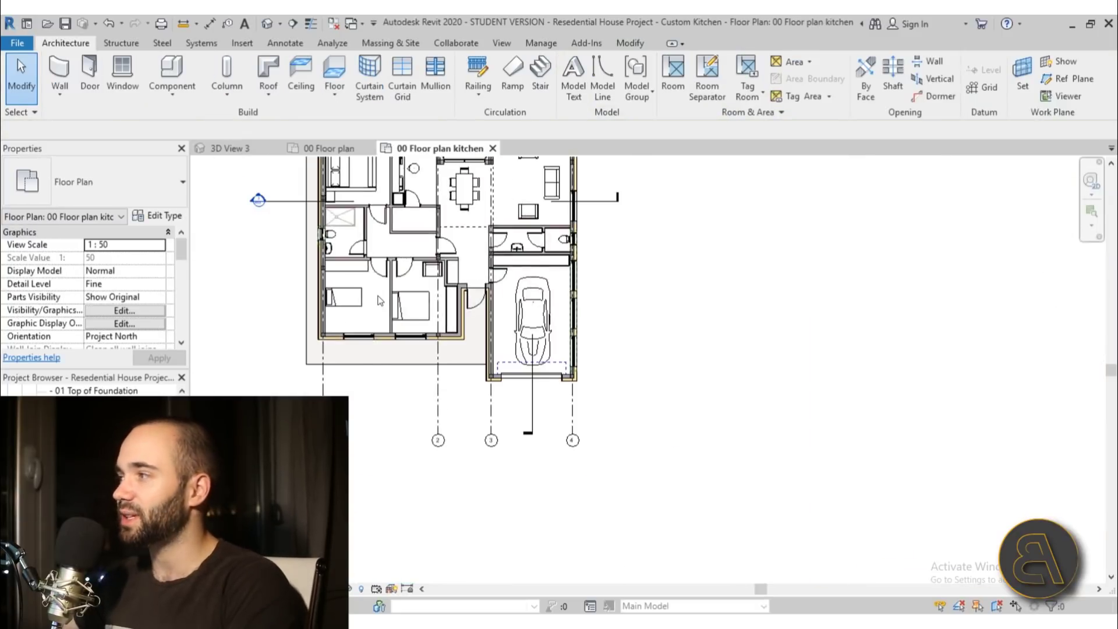
{"action": "scroll", "coordinate": [402, 379], "scroll_direction": "up", "scroll_amount": 6}
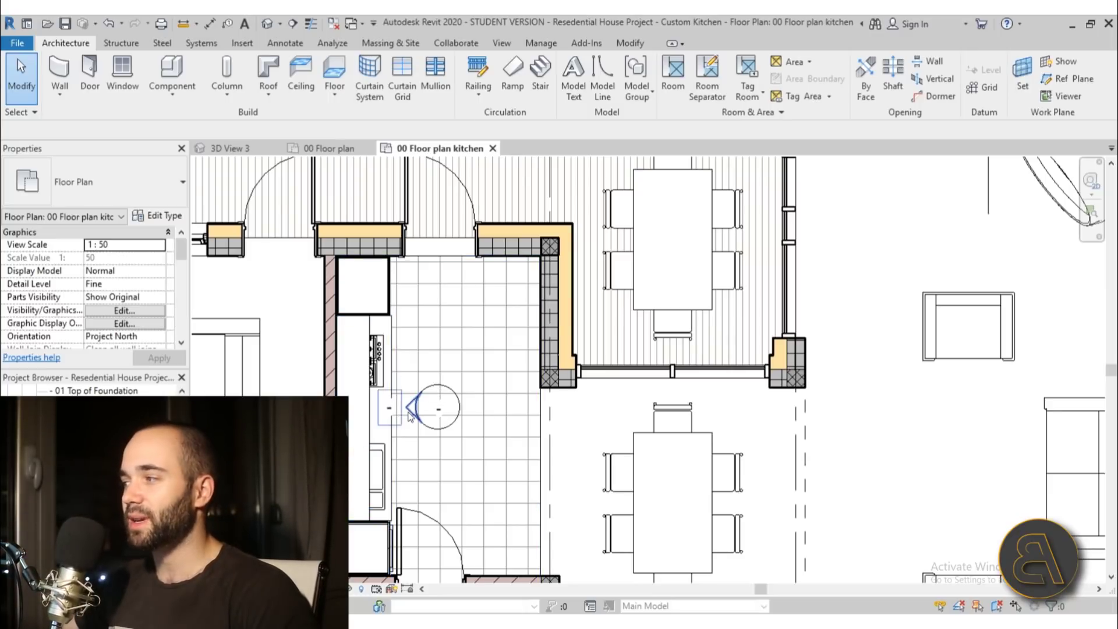
{"action": "double_click", "coordinate": [411, 413]}
{"action": "scroll", "coordinate": [602, 387], "scroll_direction": "up", "scroll_amount": 3}
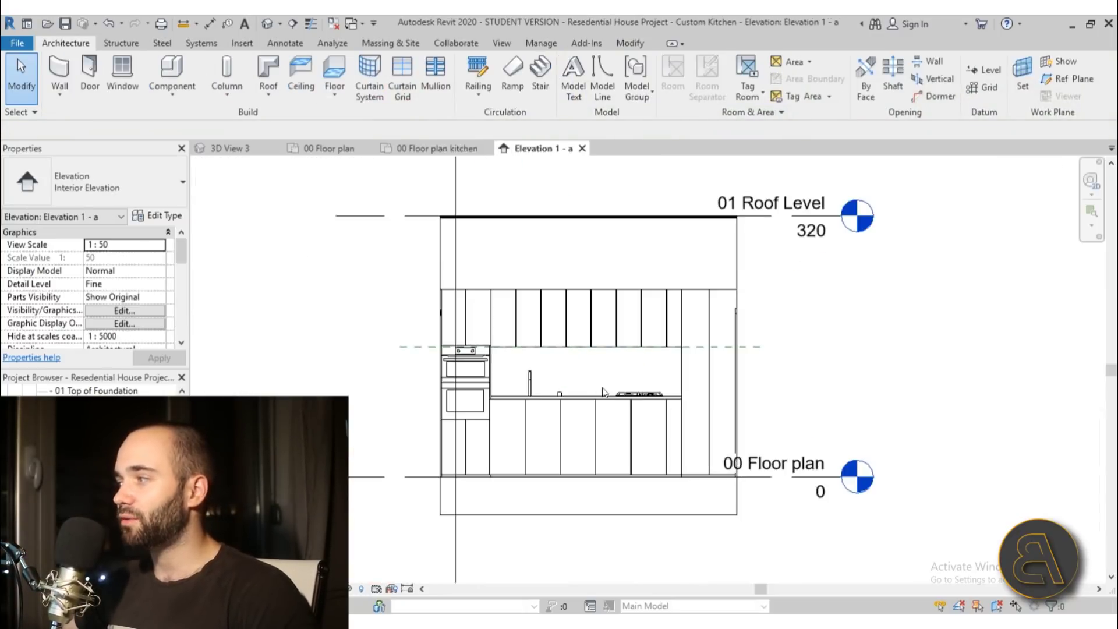
{"action": "scroll", "coordinate": [570, 373], "scroll_direction": "up", "scroll_amount": 3}
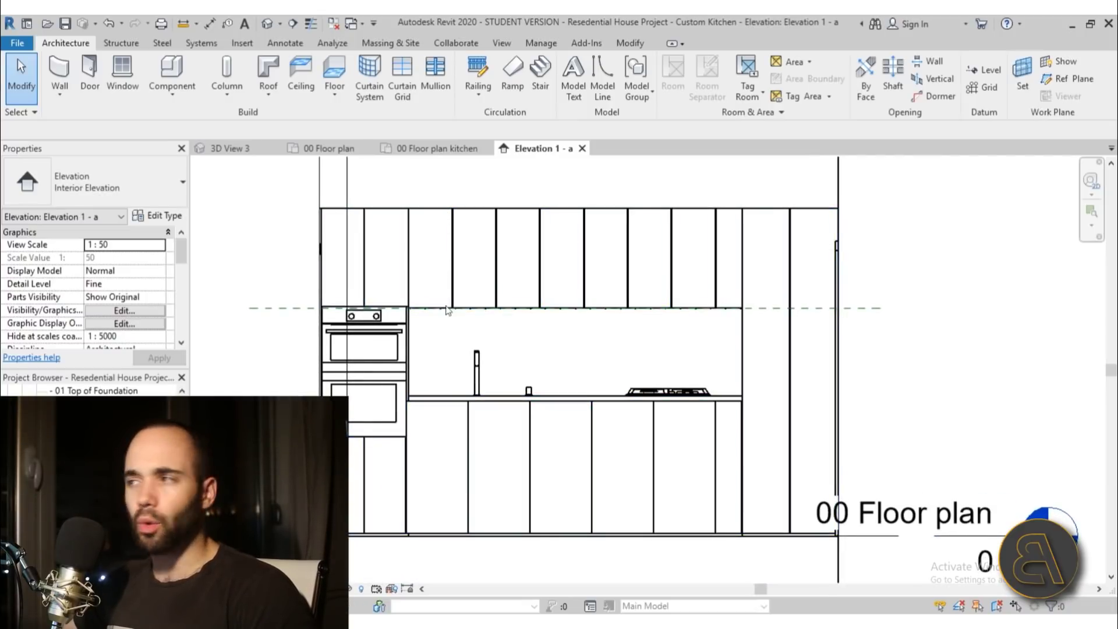
- Inspect the oven, sink and cooktop families in the kitchen elevation, then clear the selection
{"action": "left_click", "coordinate": [390, 401]}
{"action": "left_click", "coordinate": [477, 373]}
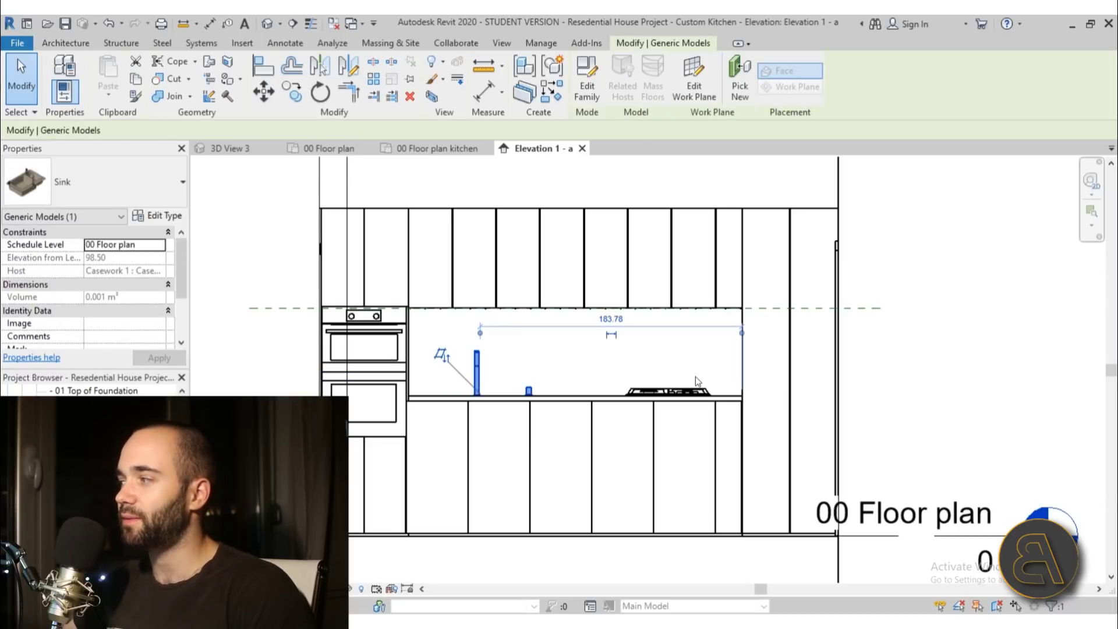
{"action": "left_click", "coordinate": [634, 380]}
{"action": "key", "text": "Escape"}
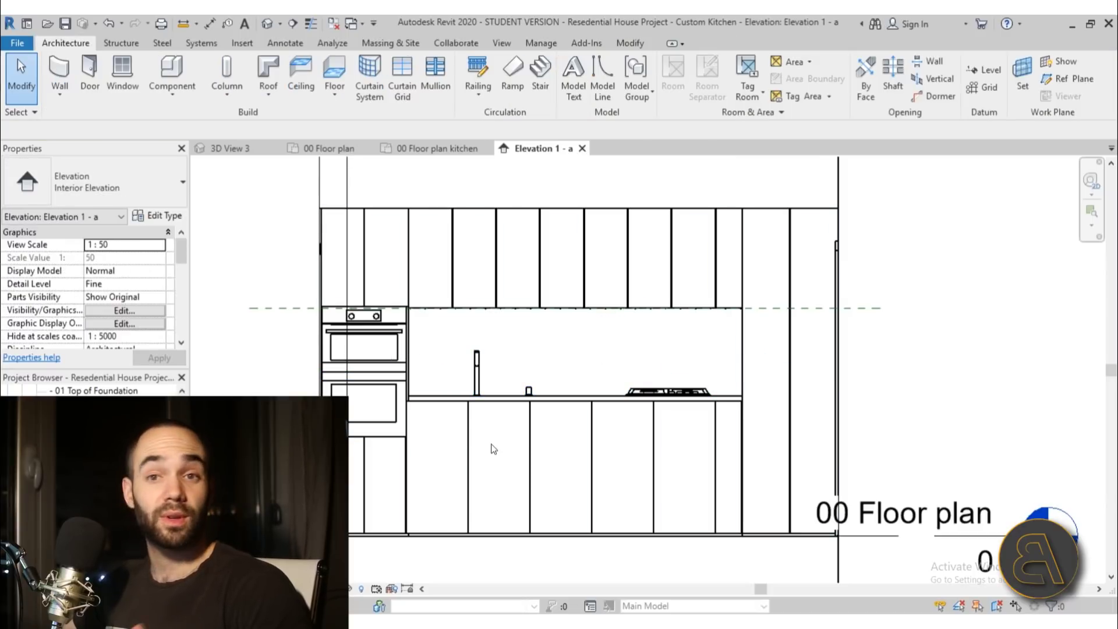